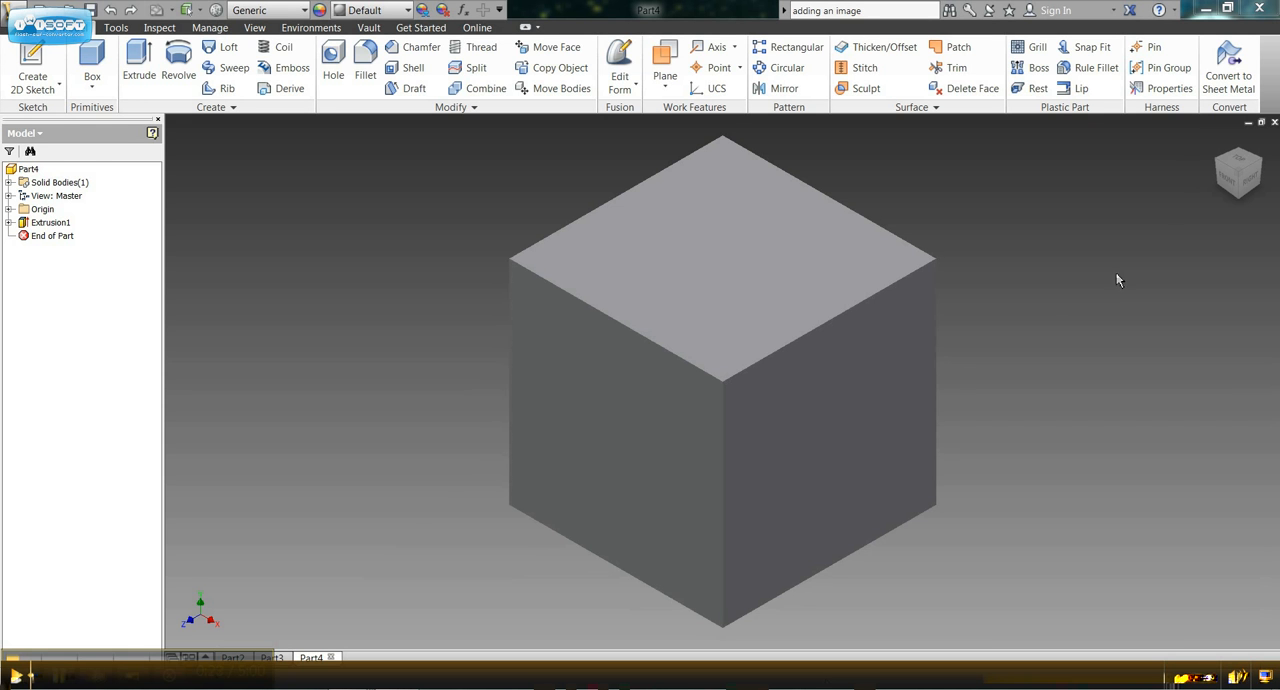
Start a new sketch on the cube's front face.
click(1228, 188)
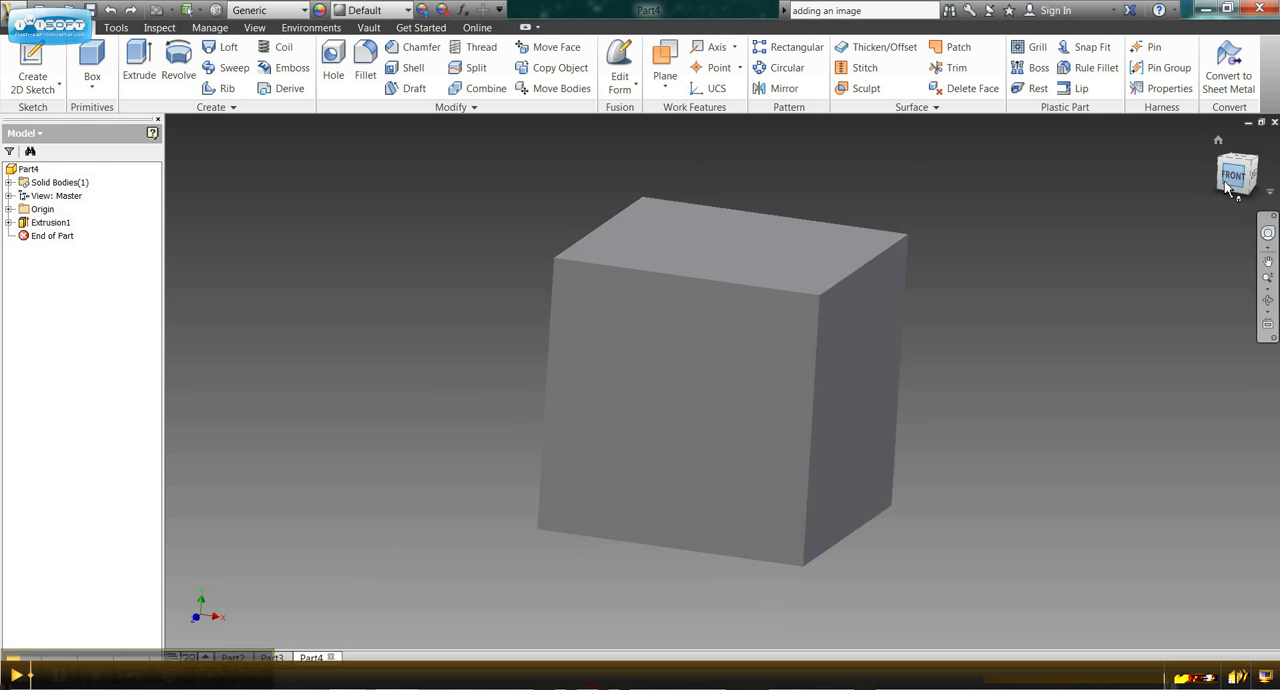
click(749, 344)
right_click(749, 344)
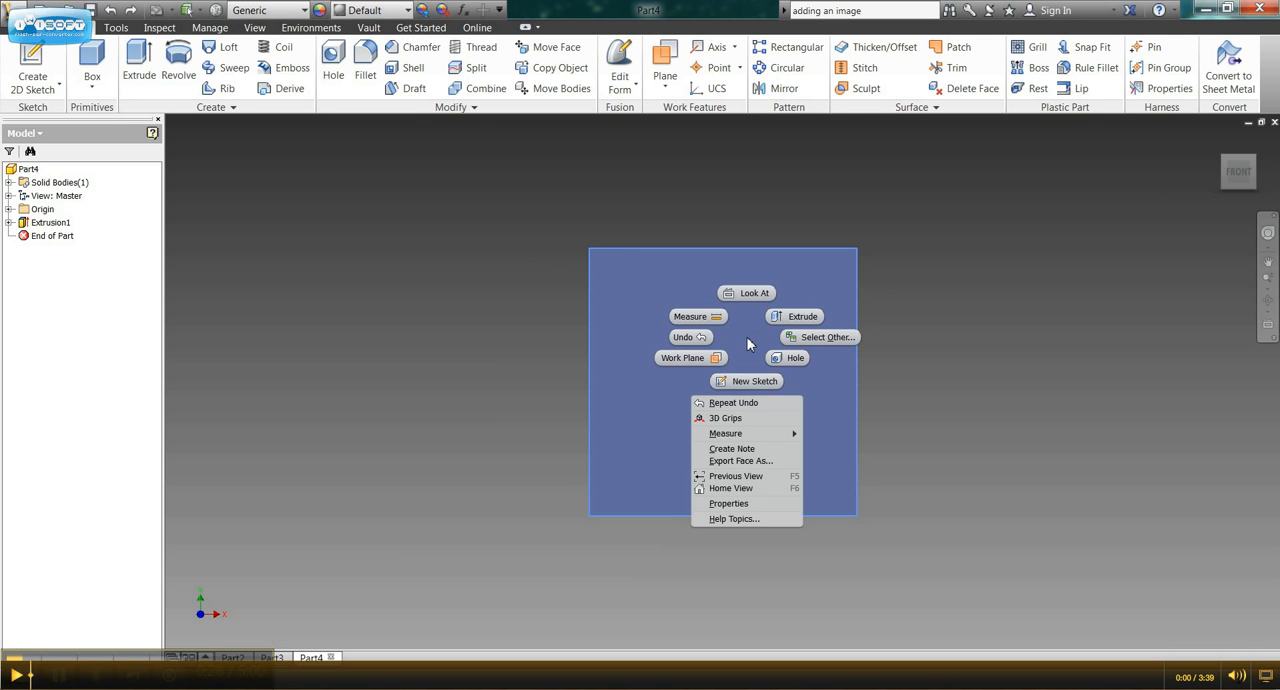
click(756, 382)
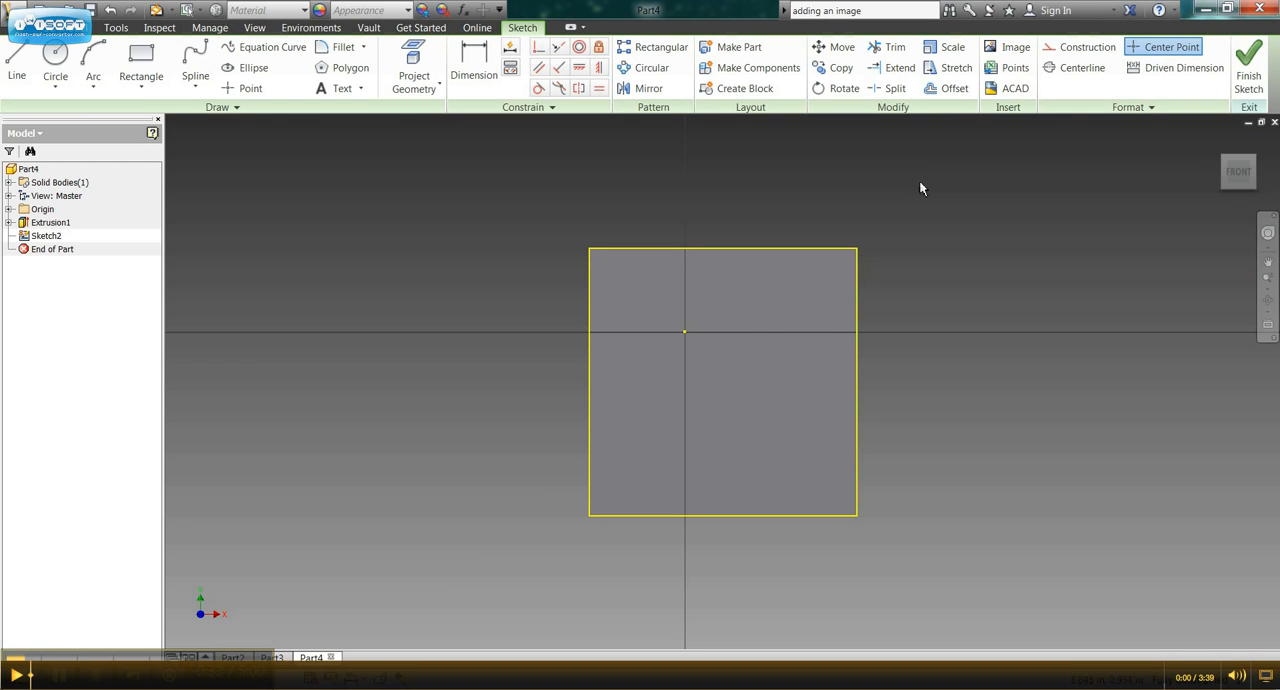
Begin inserting an image into the sketch and browse to the Keychain Images folder on the students (L:) network drive.
click(1008, 47)
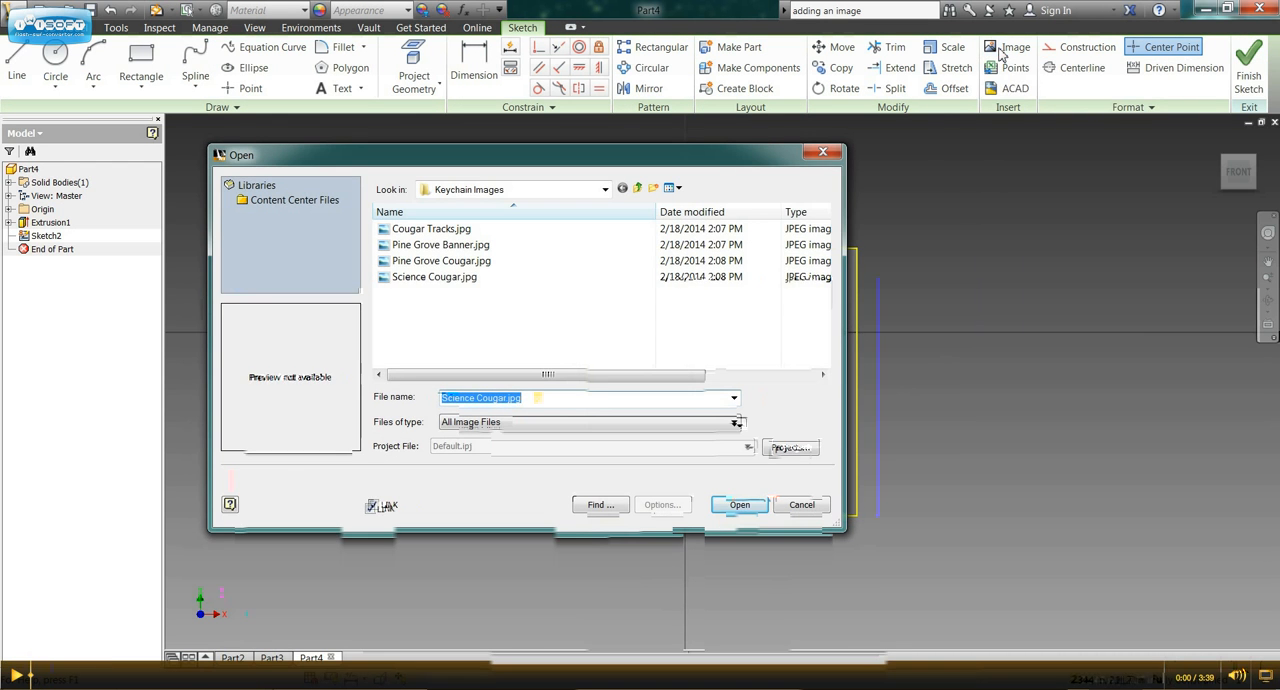
click(604, 189)
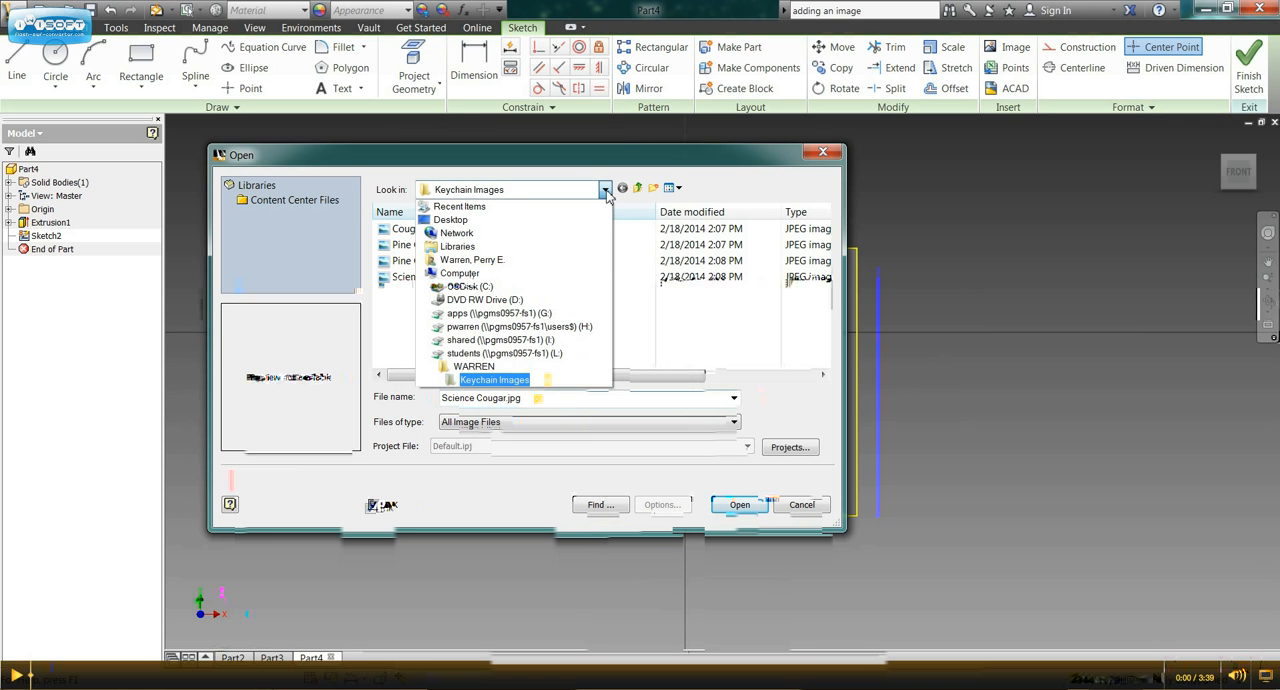
click(505, 353)
click(479, 315)
scroll(479, 315, down, 4)
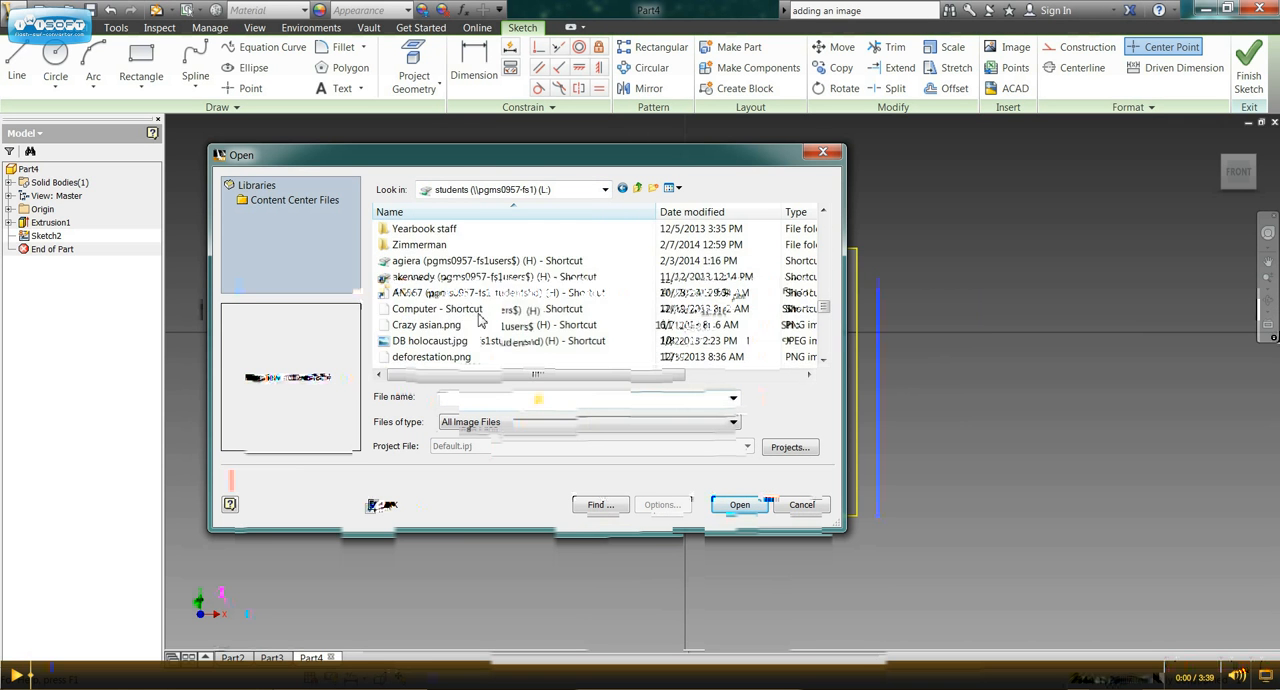
scroll(477, 314, up, 3)
double_click(422, 329)
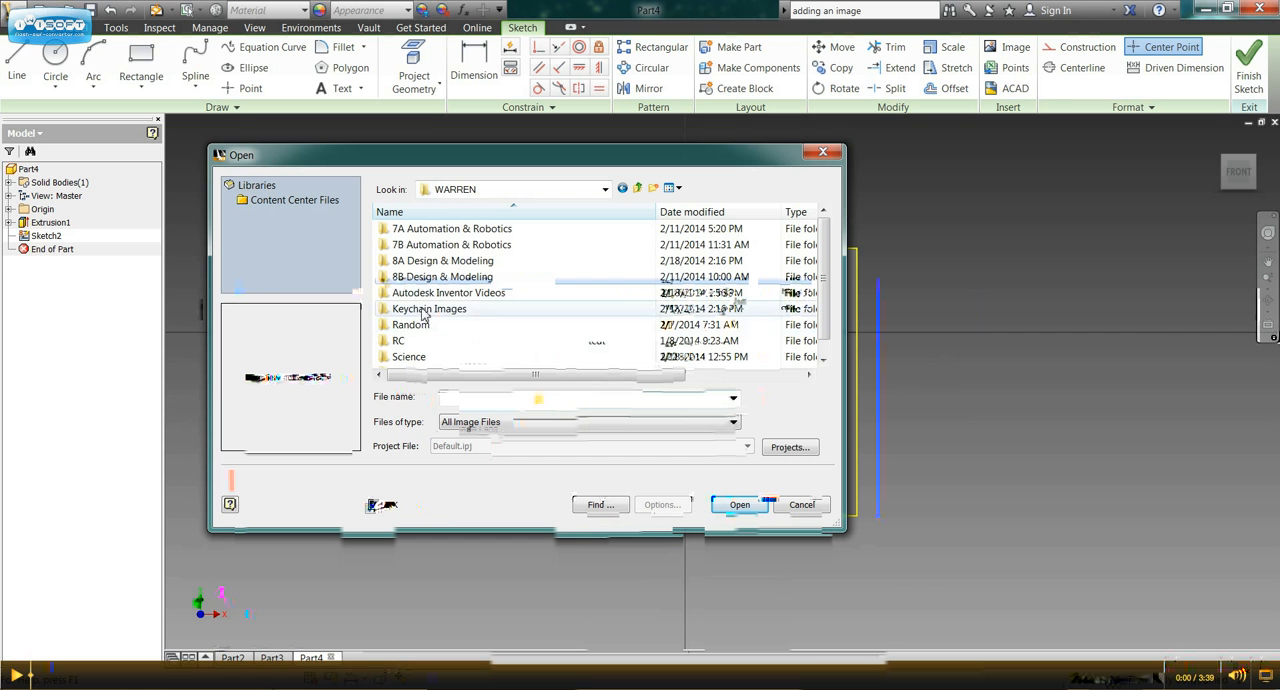
double_click(428, 310)
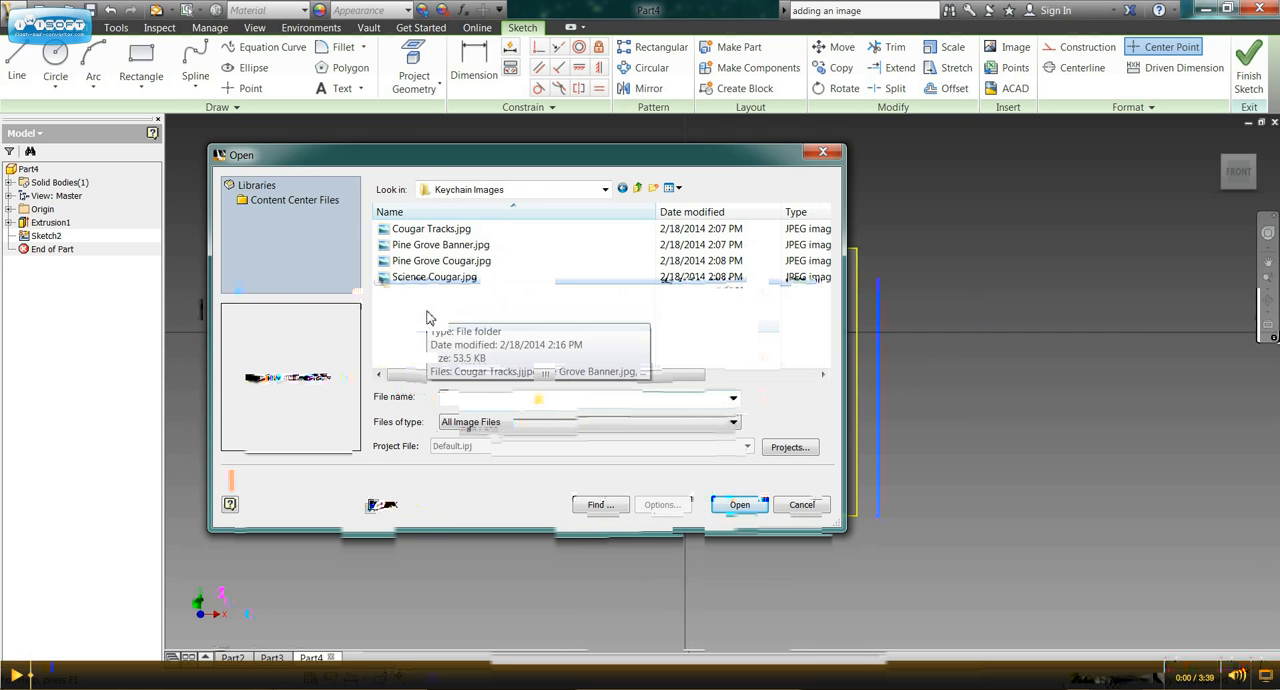
Insert Science Cougar.jpg and place it once over the cube's front face.
click(435, 283)
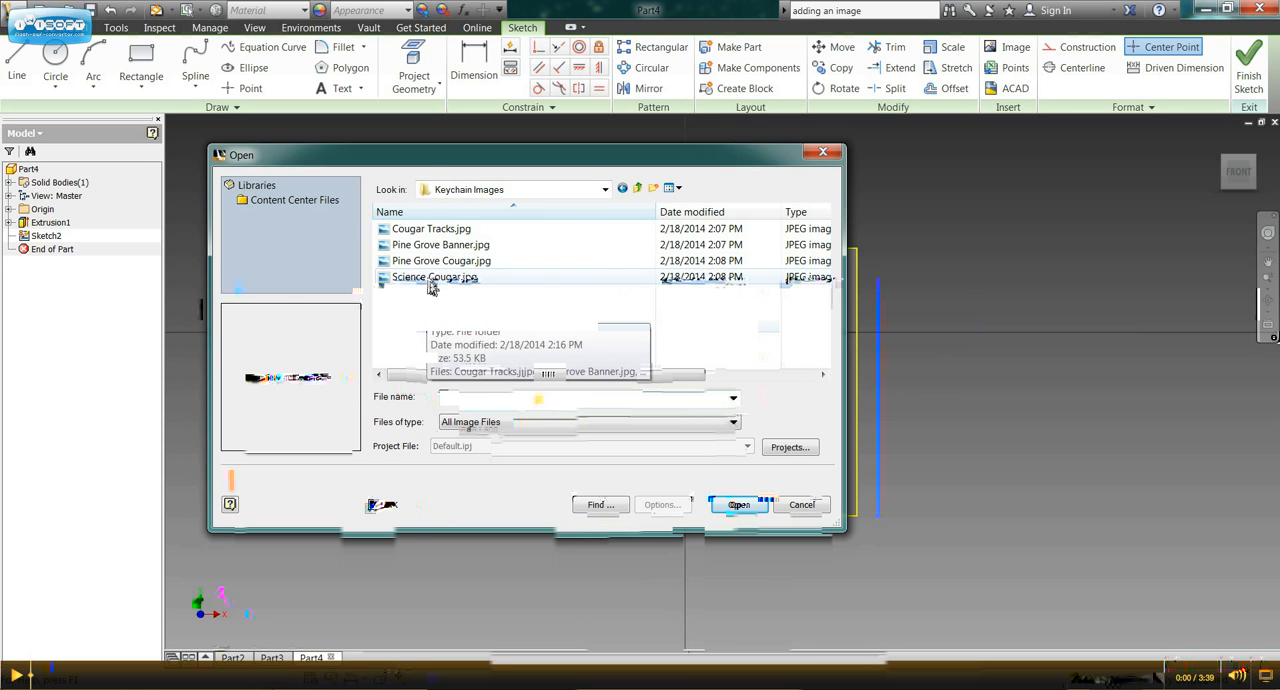
click(742, 505)
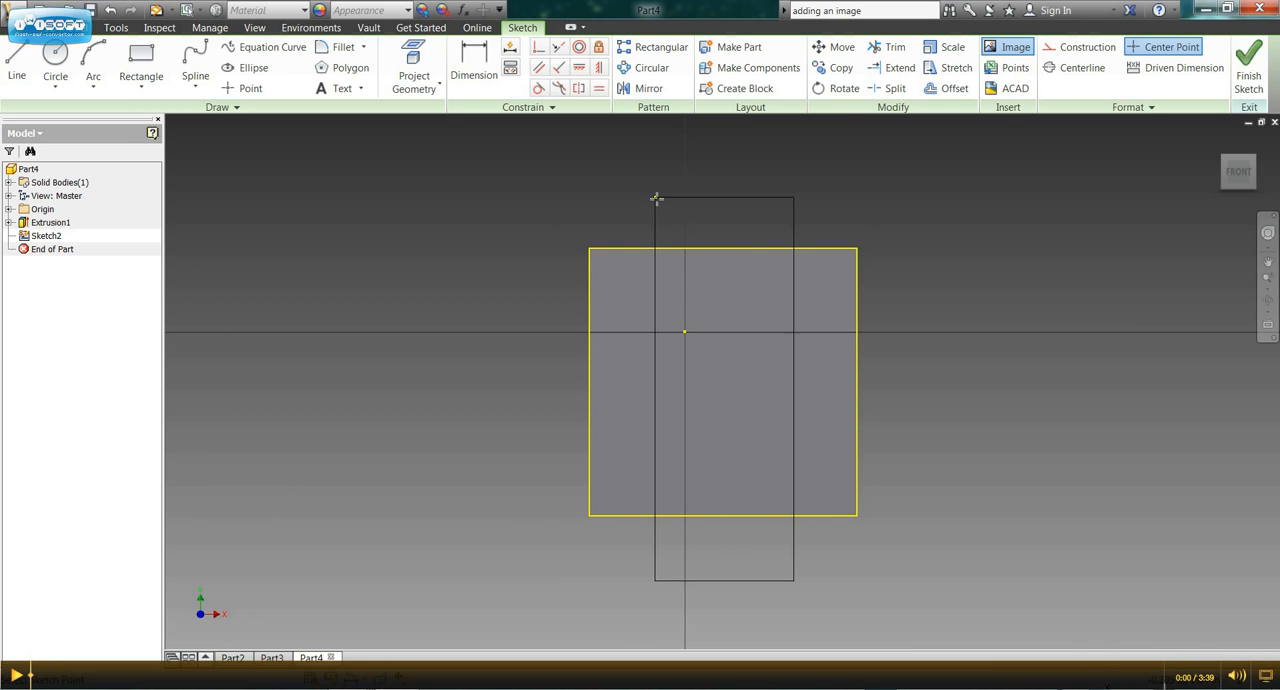
click(652, 201)
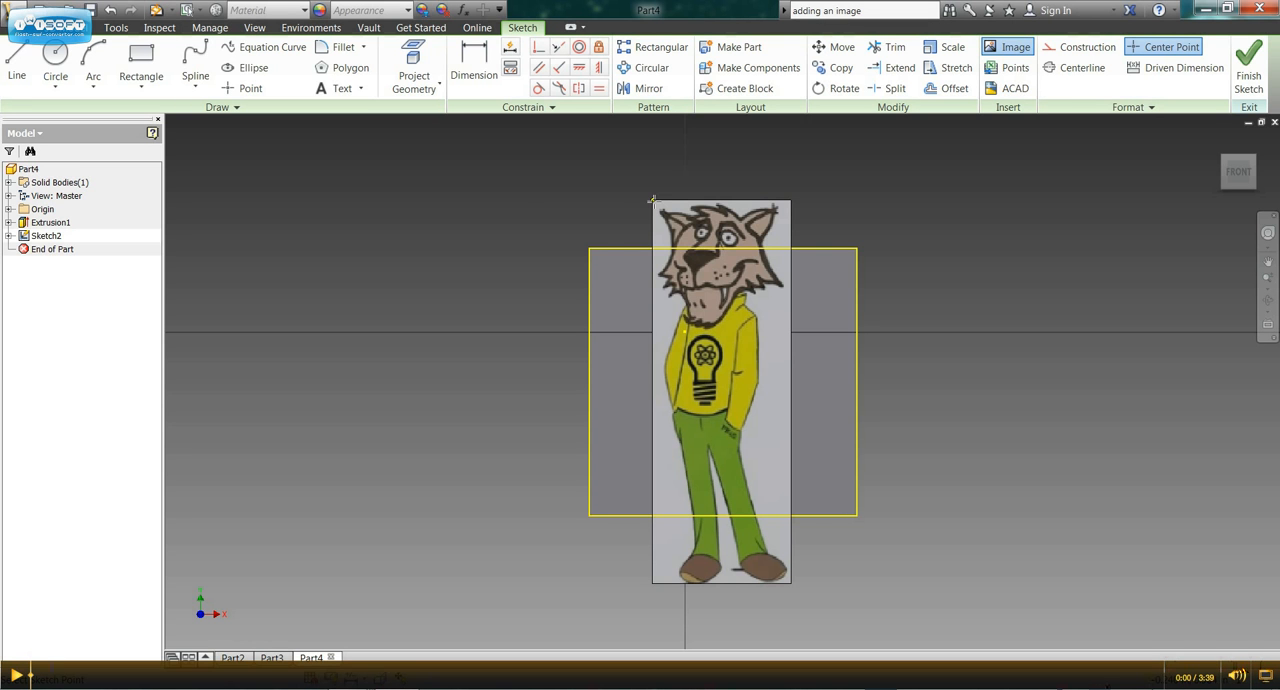
right_click(653, 202)
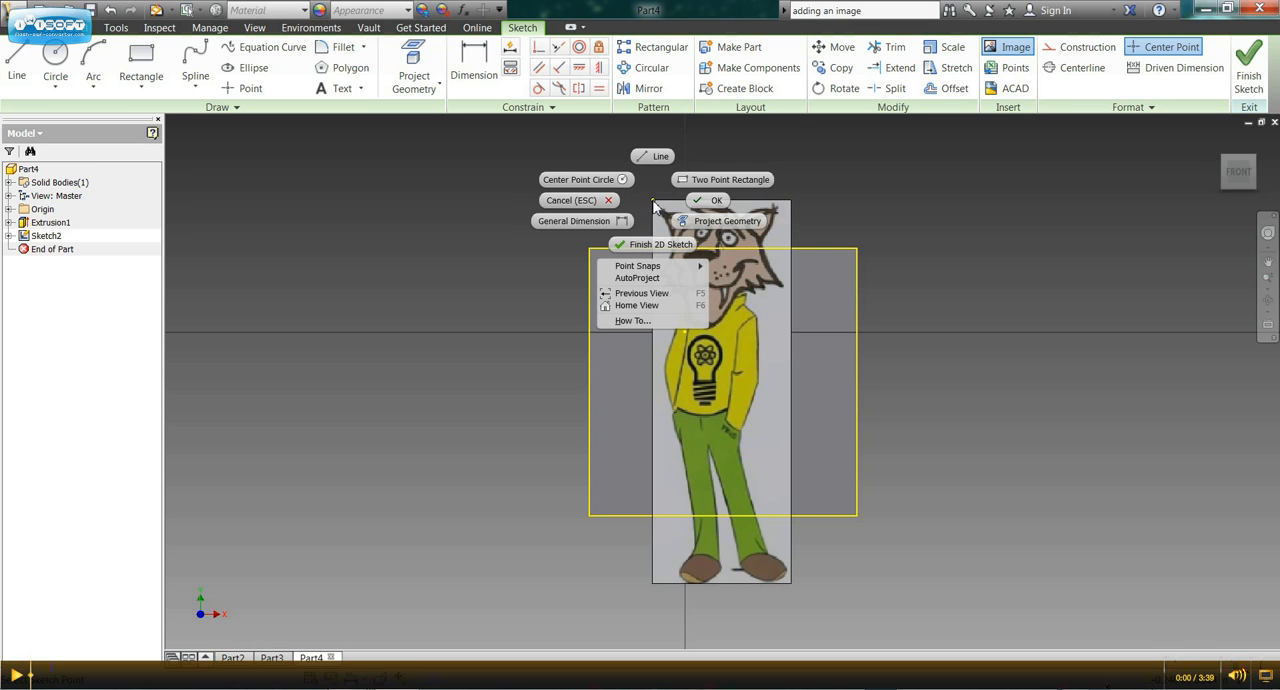
click(715, 205)
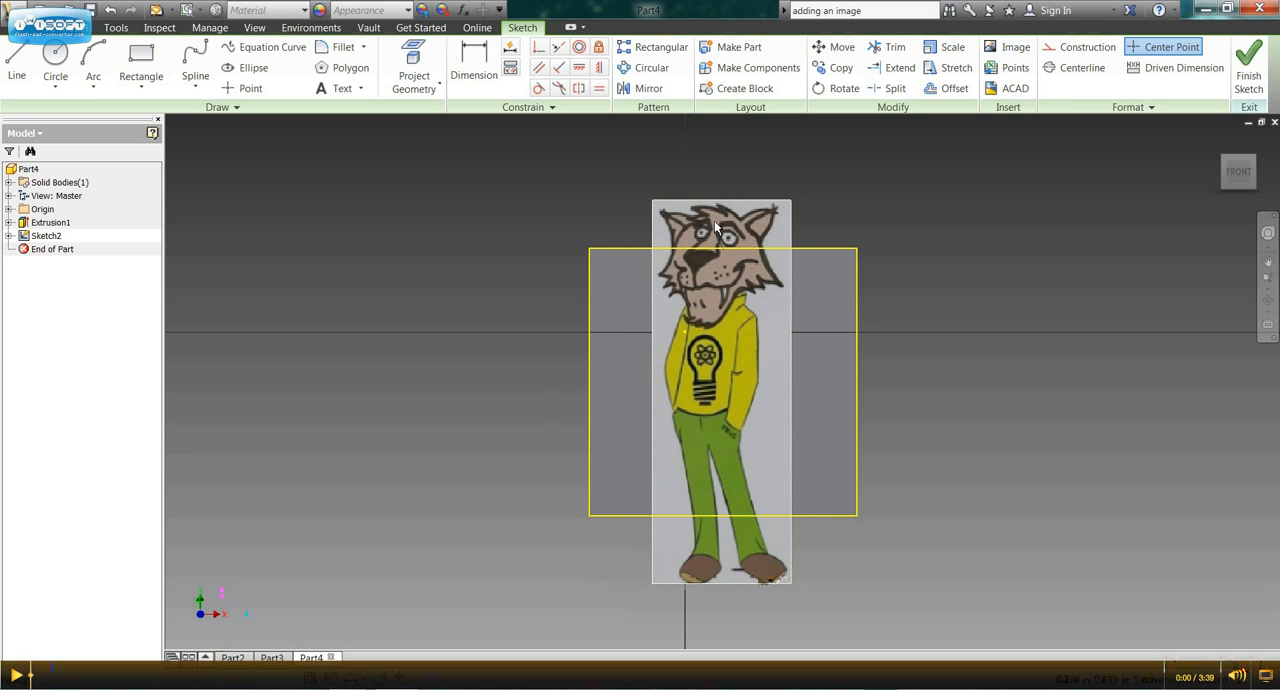
Shrink the cougar image, move it to the middle of the front face, and finish the sketch.
click(652, 205)
drag(655, 205, 653, 362)
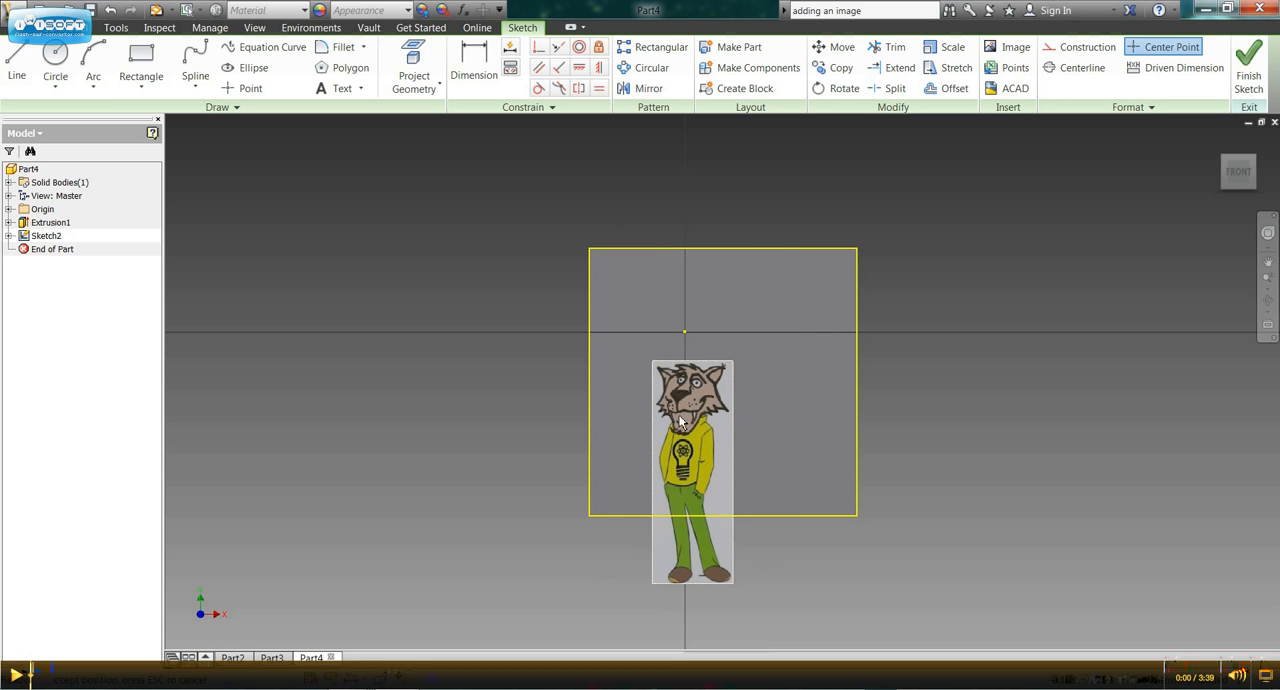
drag(693, 447, 722, 354)
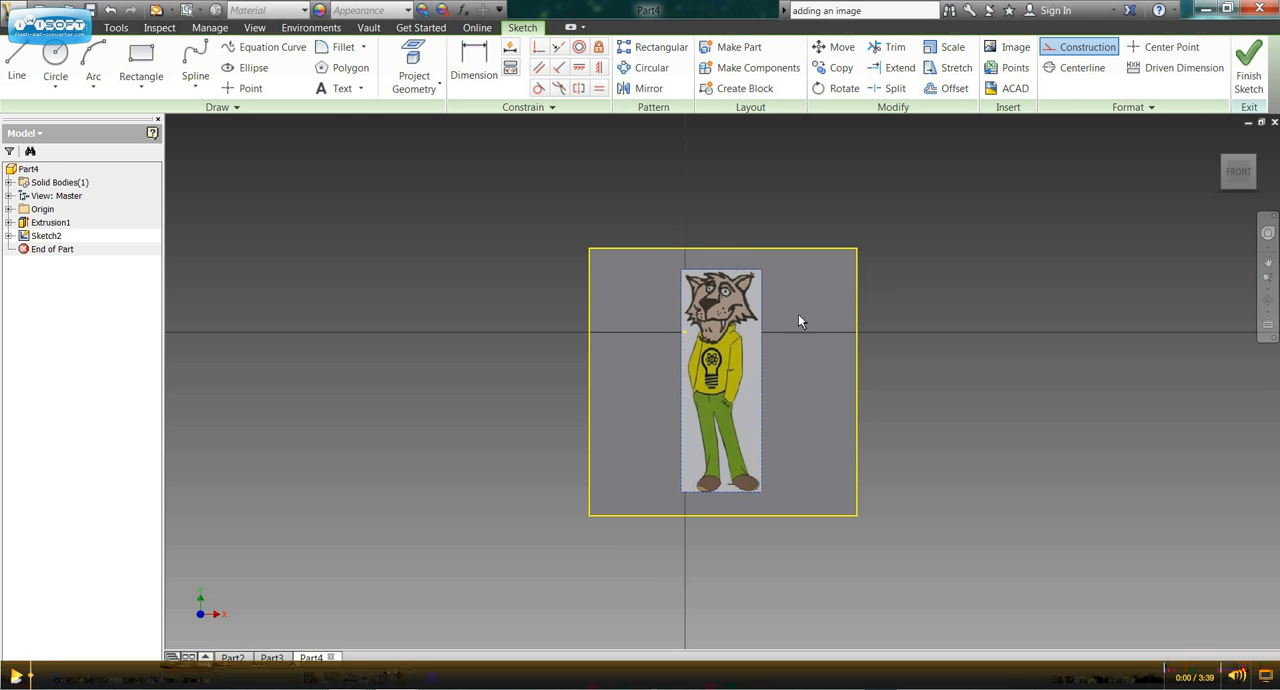
click(1247, 70)
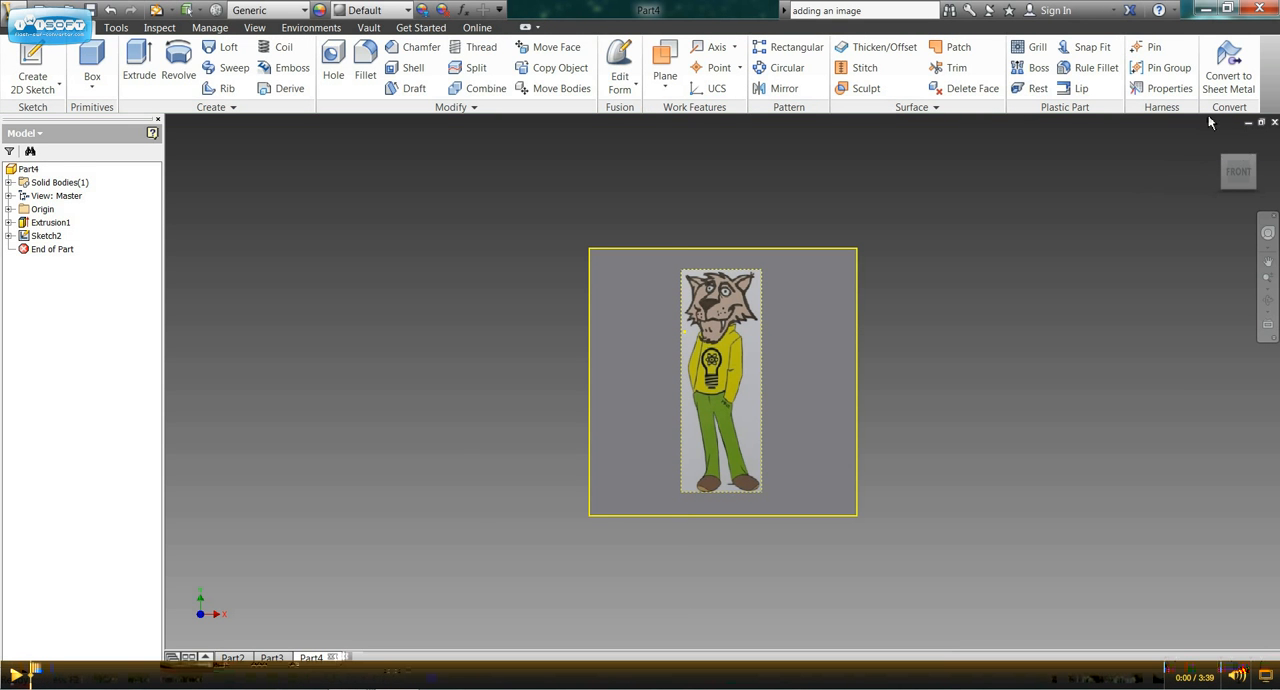
Apply the cougar image as a decal on the cube's front face, with Wrap to Face off and Chain Faces on.
click(1222, 153)
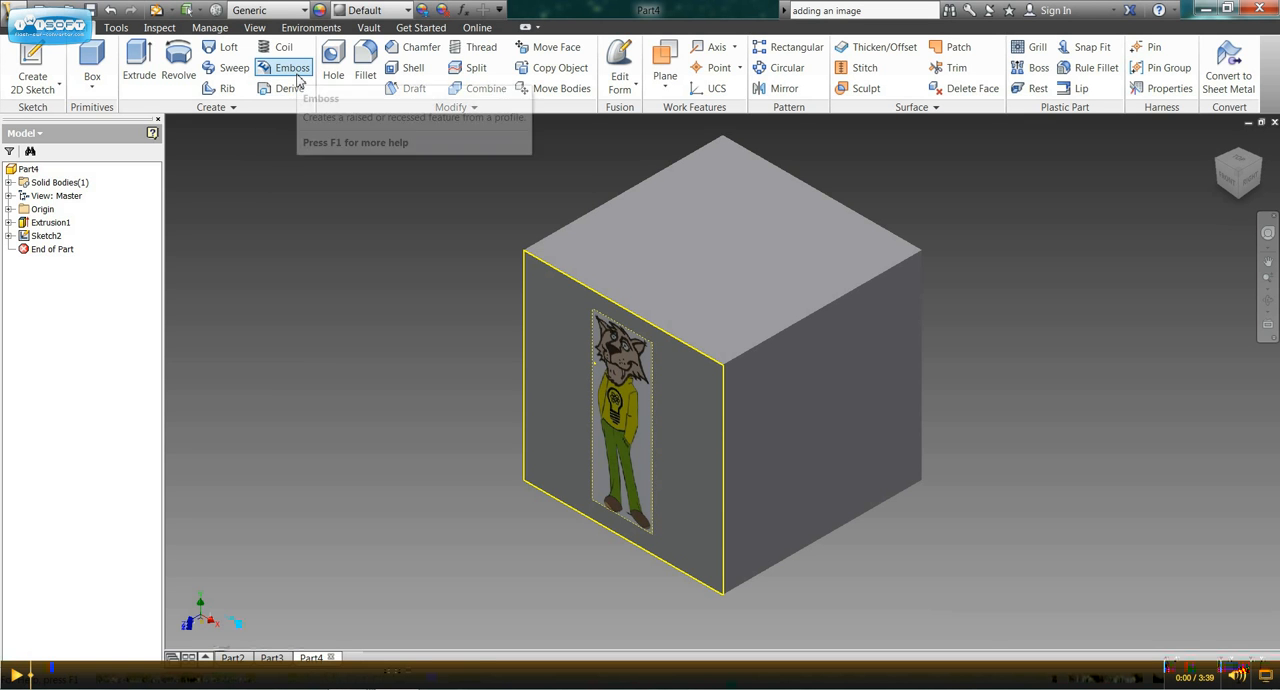
click(247, 108)
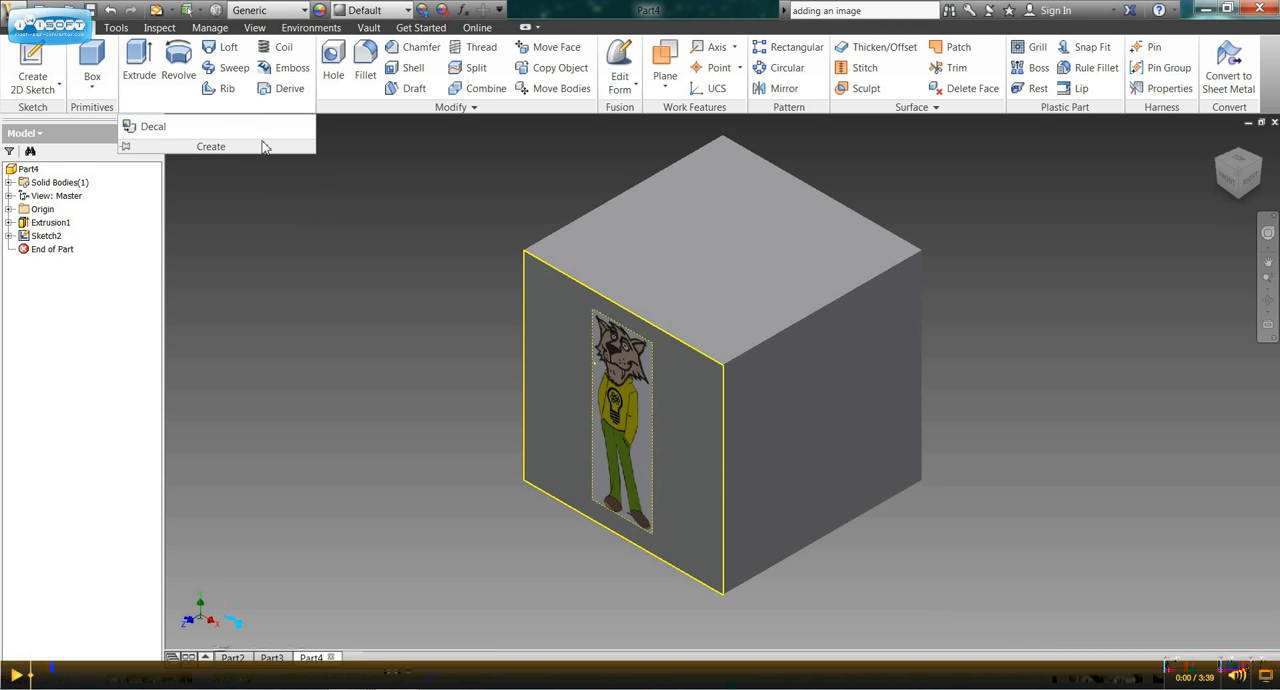
click(154, 128)
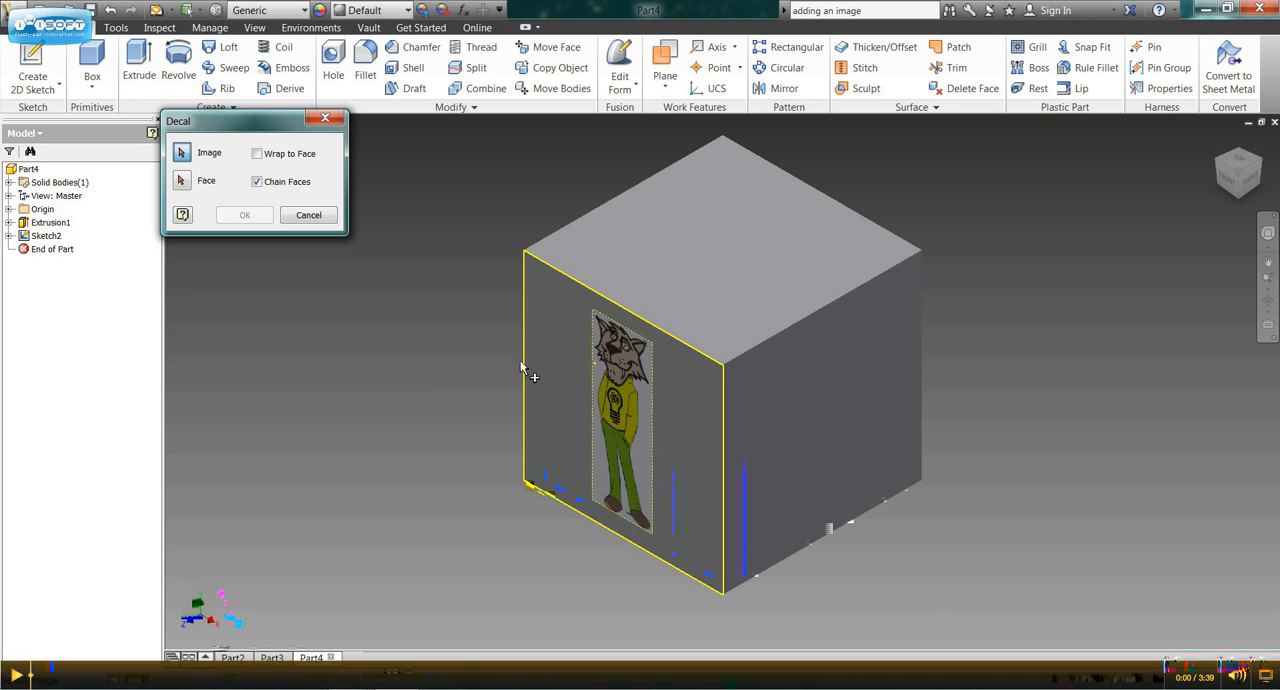
click(628, 398)
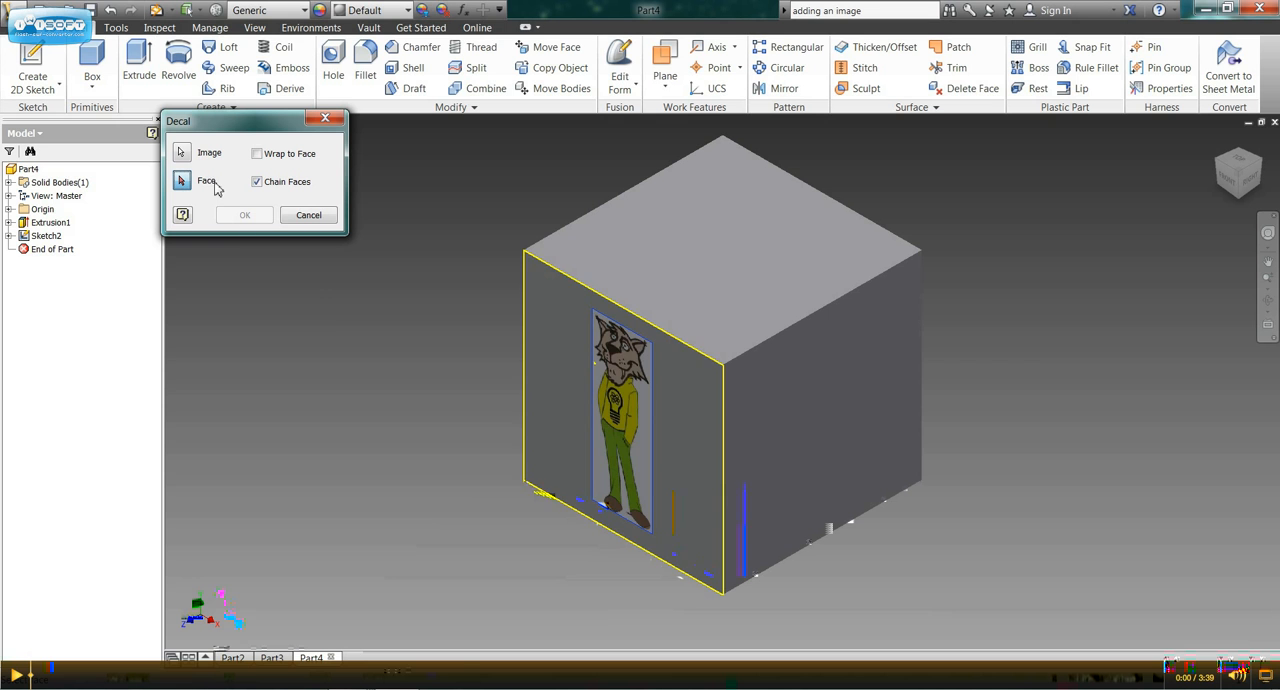
click(685, 420)
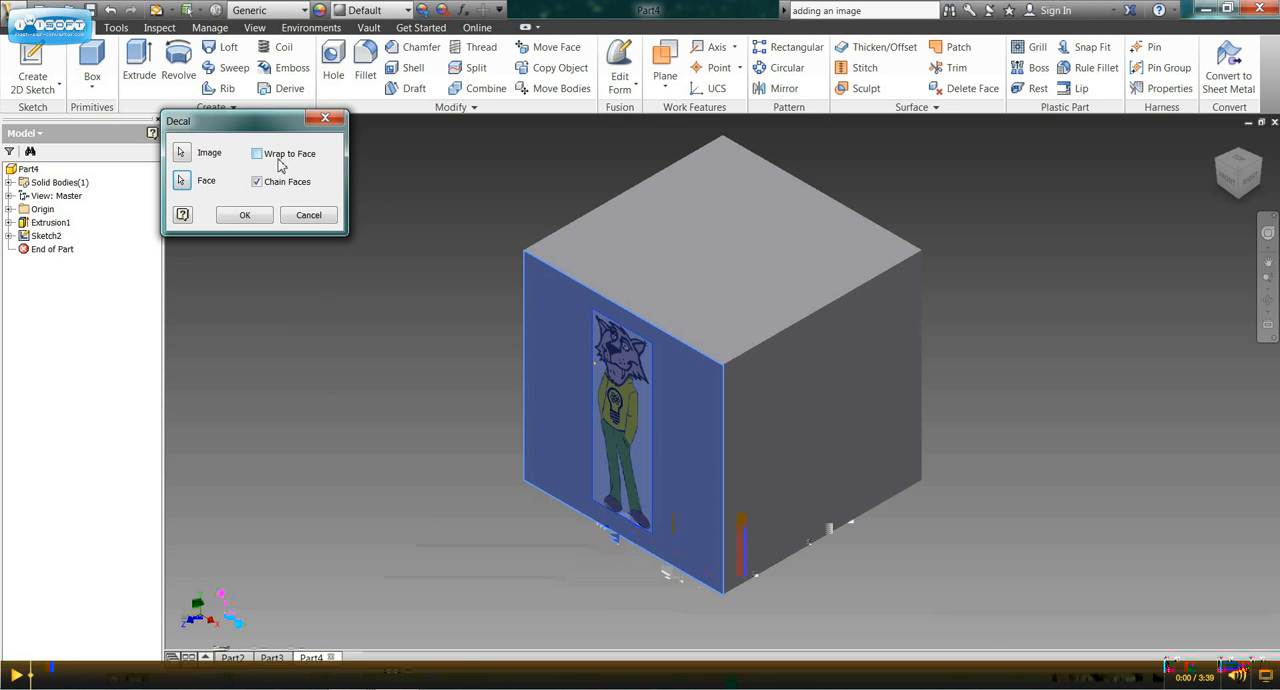
click(245, 216)
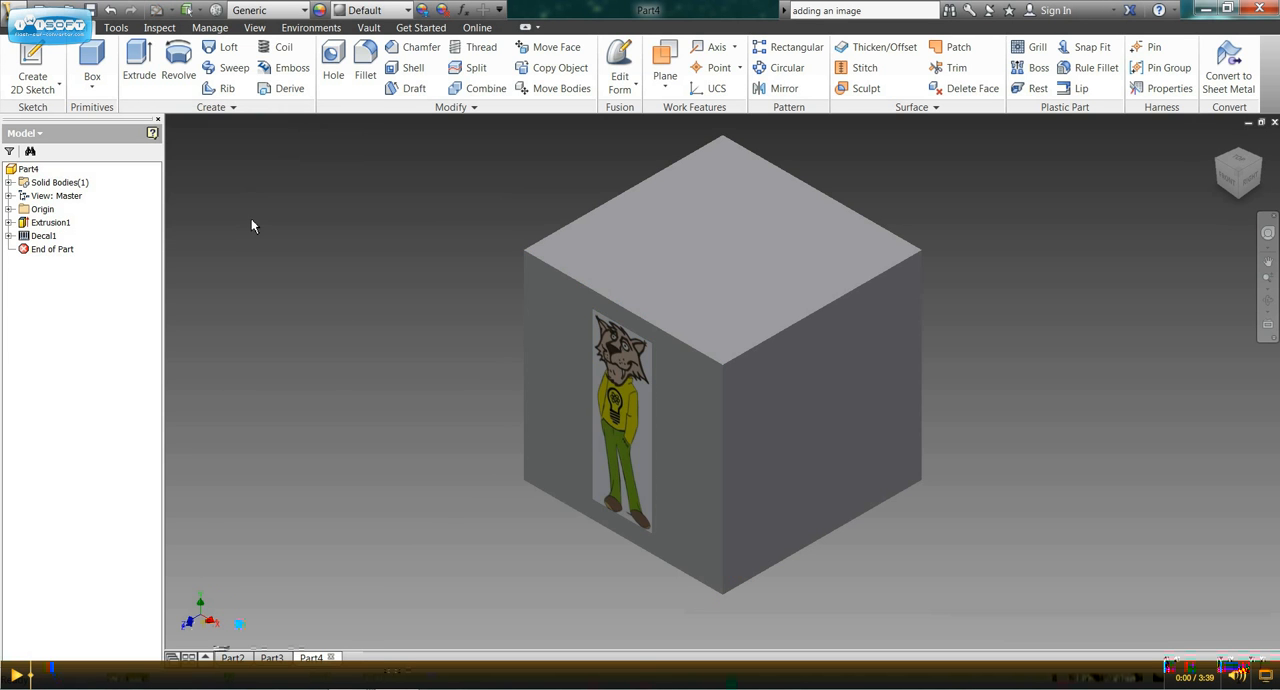
shift+middle_drag(727, 491, 711, 466)
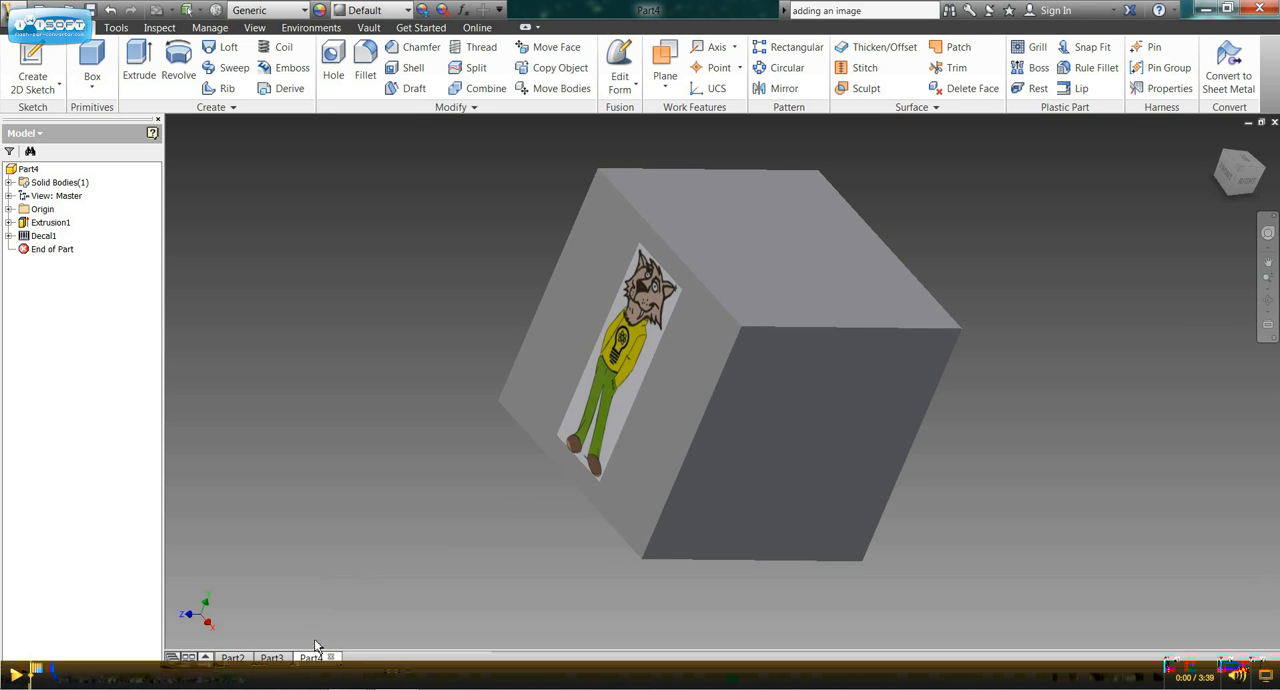
Switch to the Part3 cylinder and make its XY Plane visible.
click(271, 657)
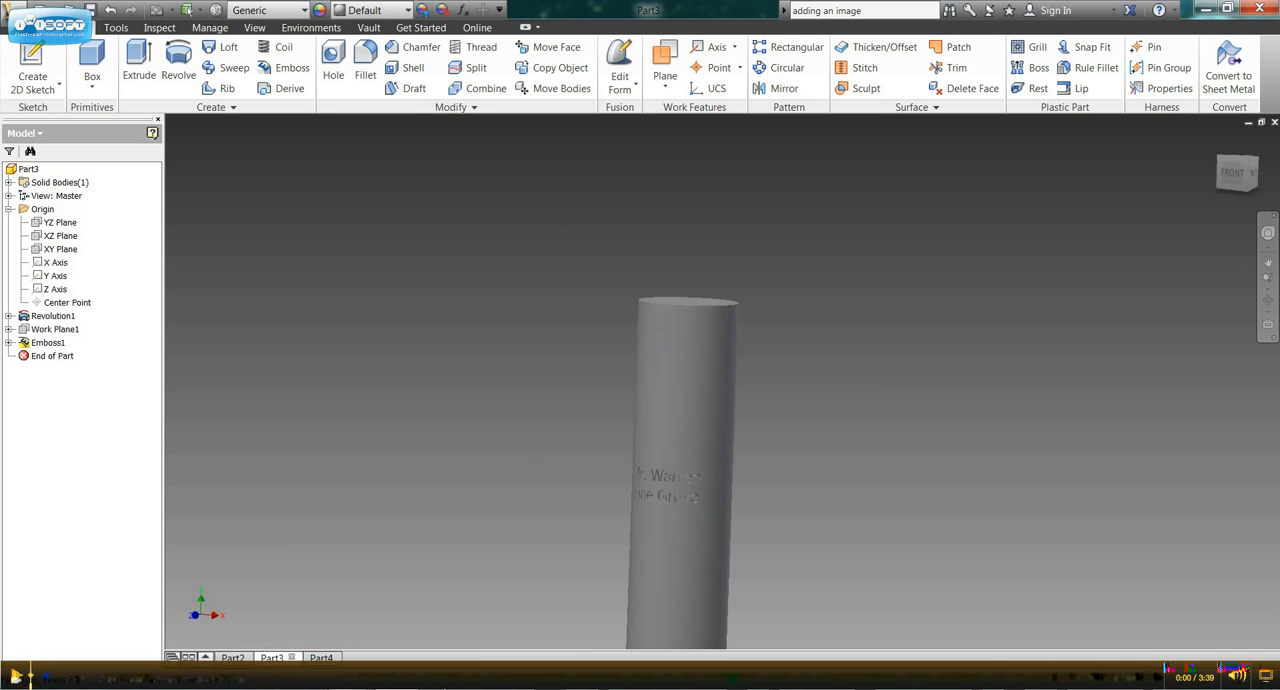
shift+middle_drag(697, 560, 728, 532)
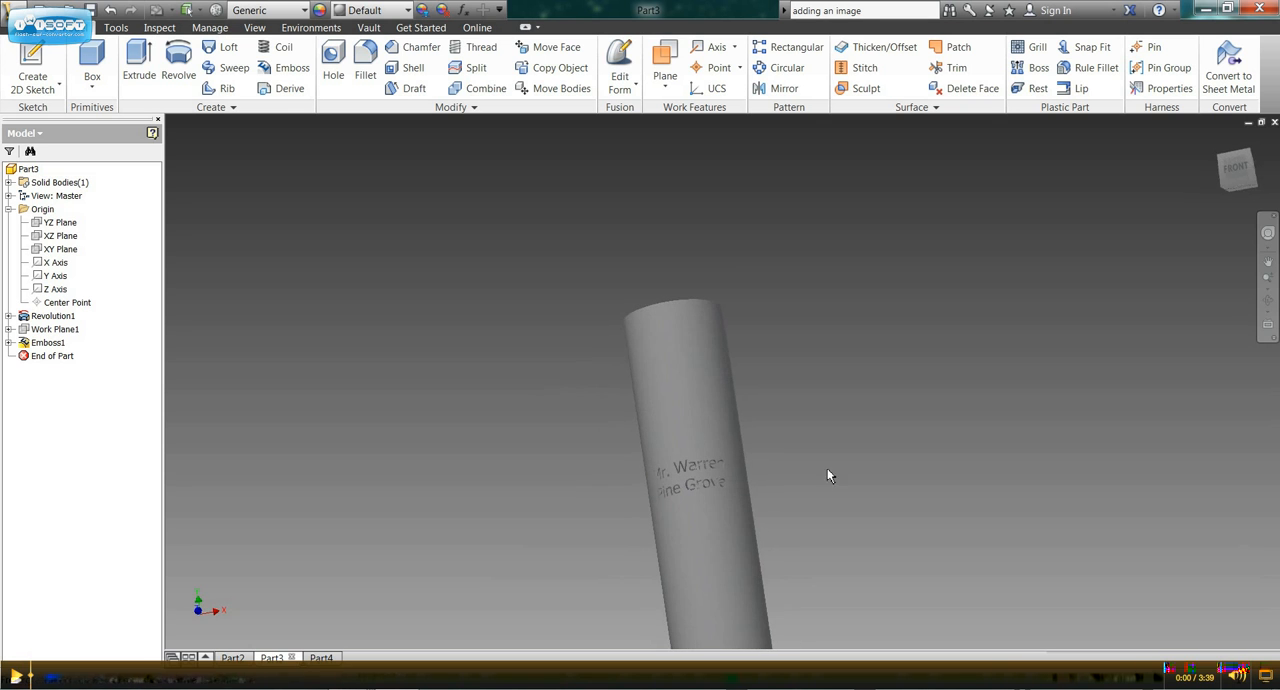
click(1218, 140)
shift+middle_drag(743, 363, 789, 383)
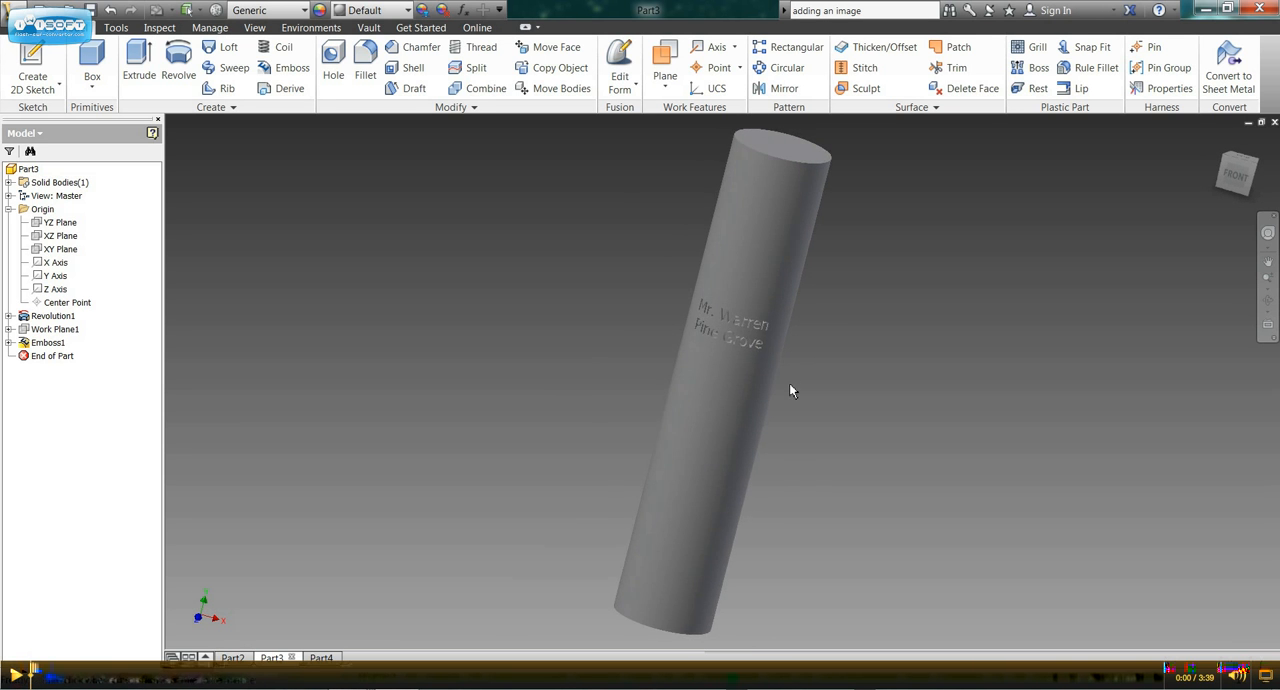
right_click(66, 252)
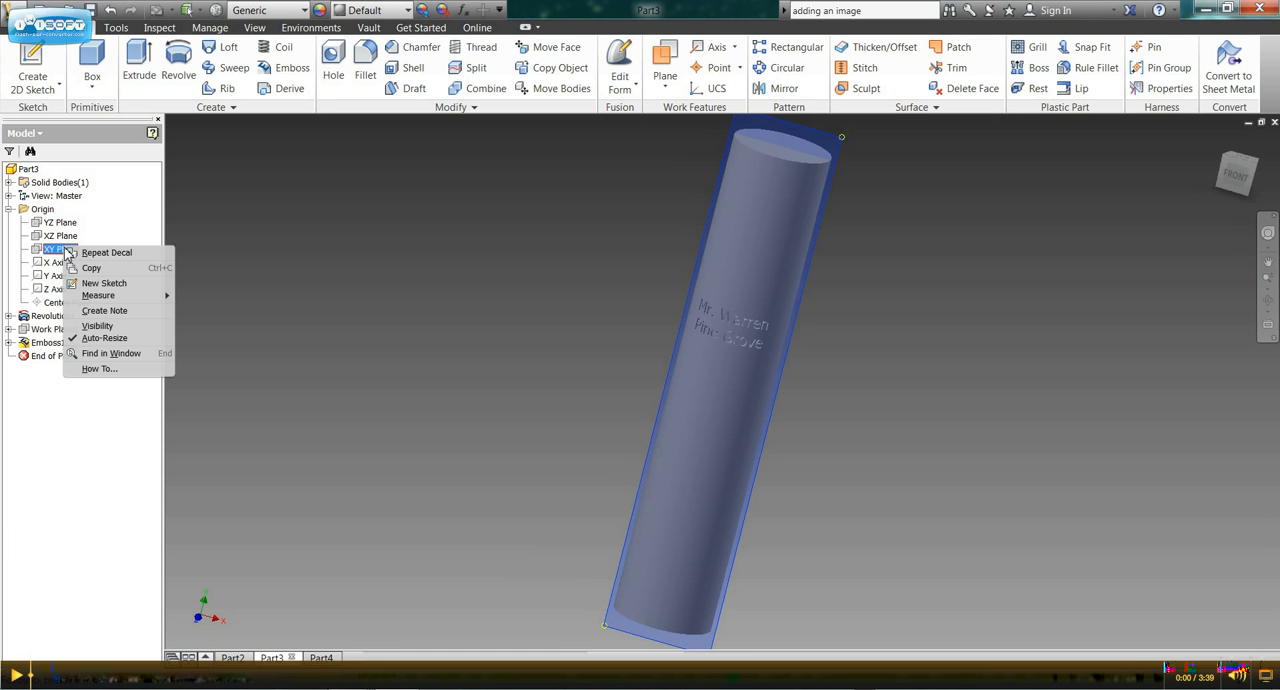
click(127, 326)
shift+middle_drag(478, 328, 454, 349)
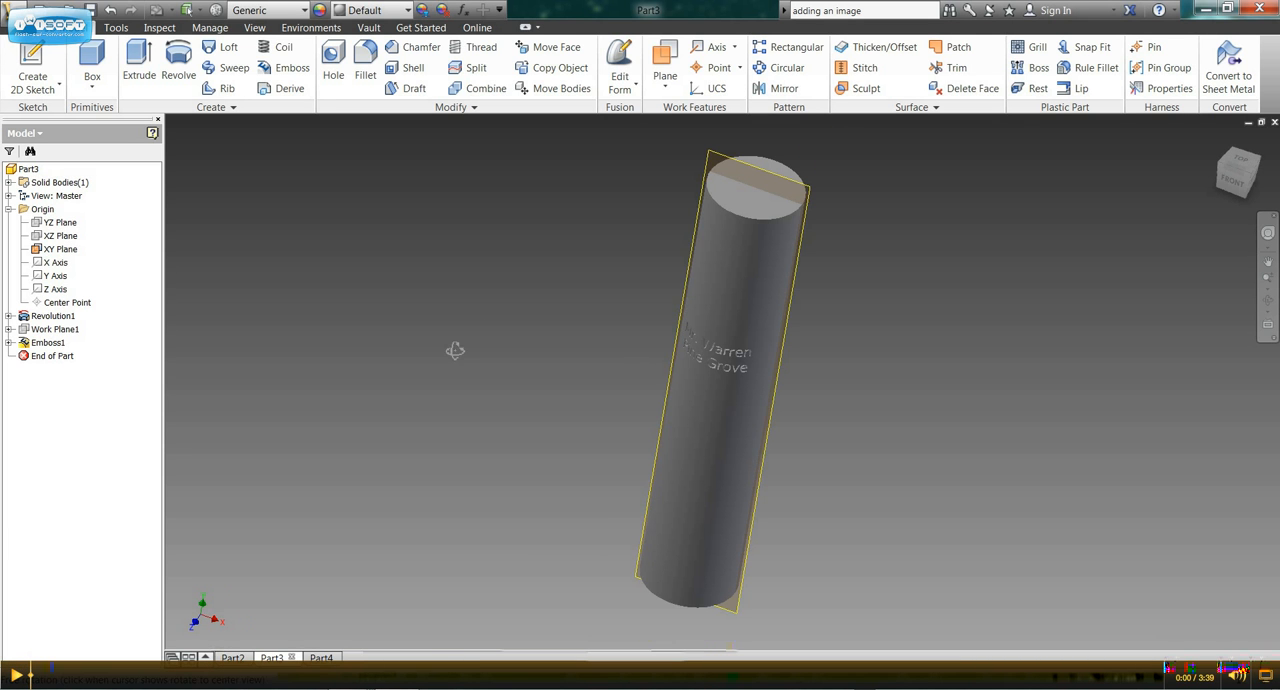
Create a work plane offset 0.500 in from the XY Plane, in front of the cylinder.
click(667, 50)
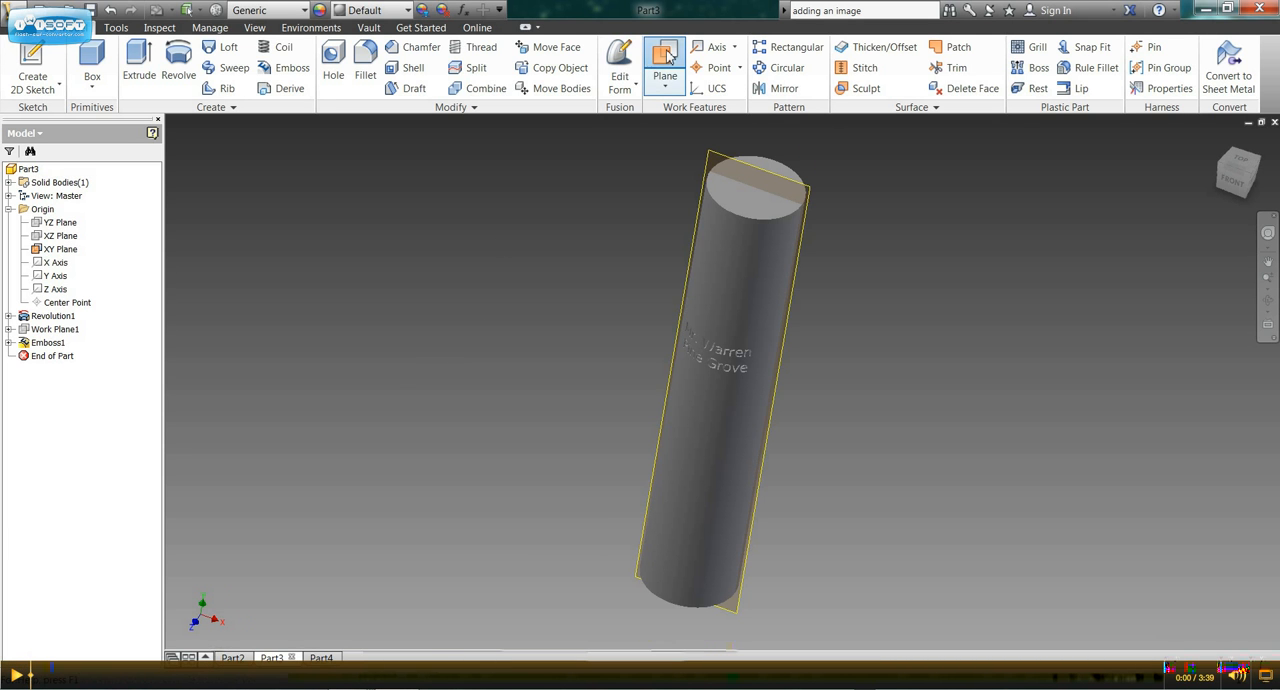
click(812, 195)
drag(805, 215, 797, 227)
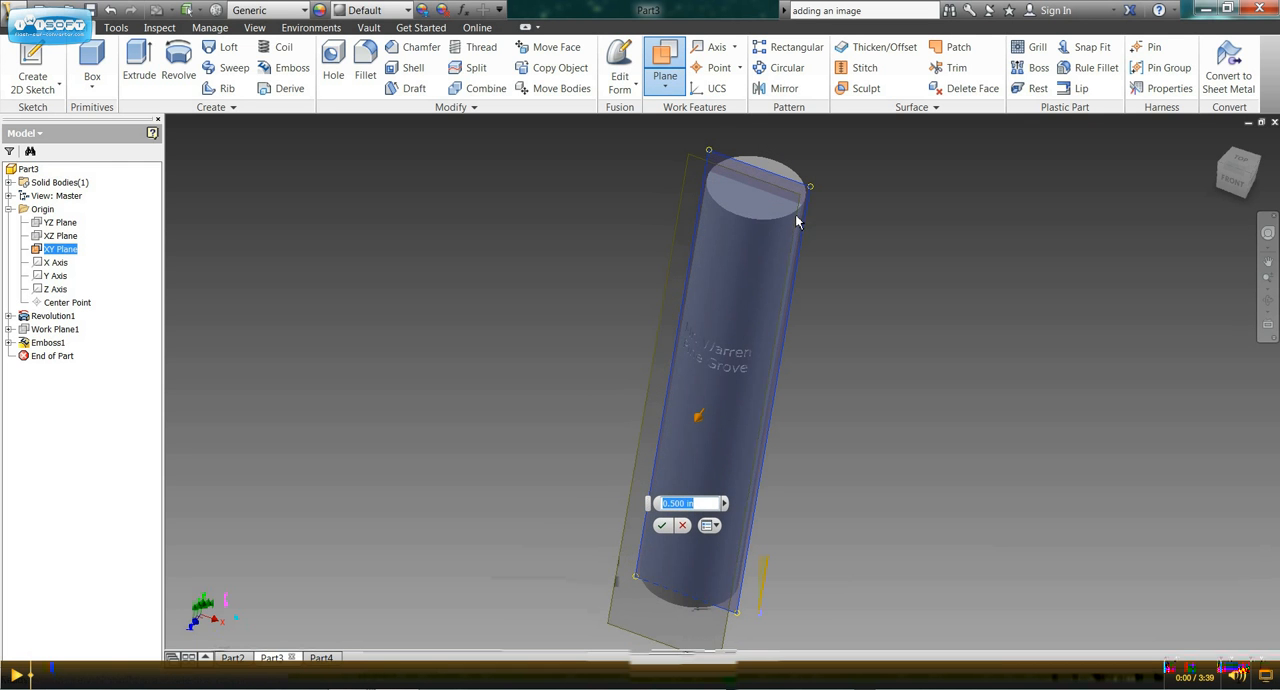
click(659, 528)
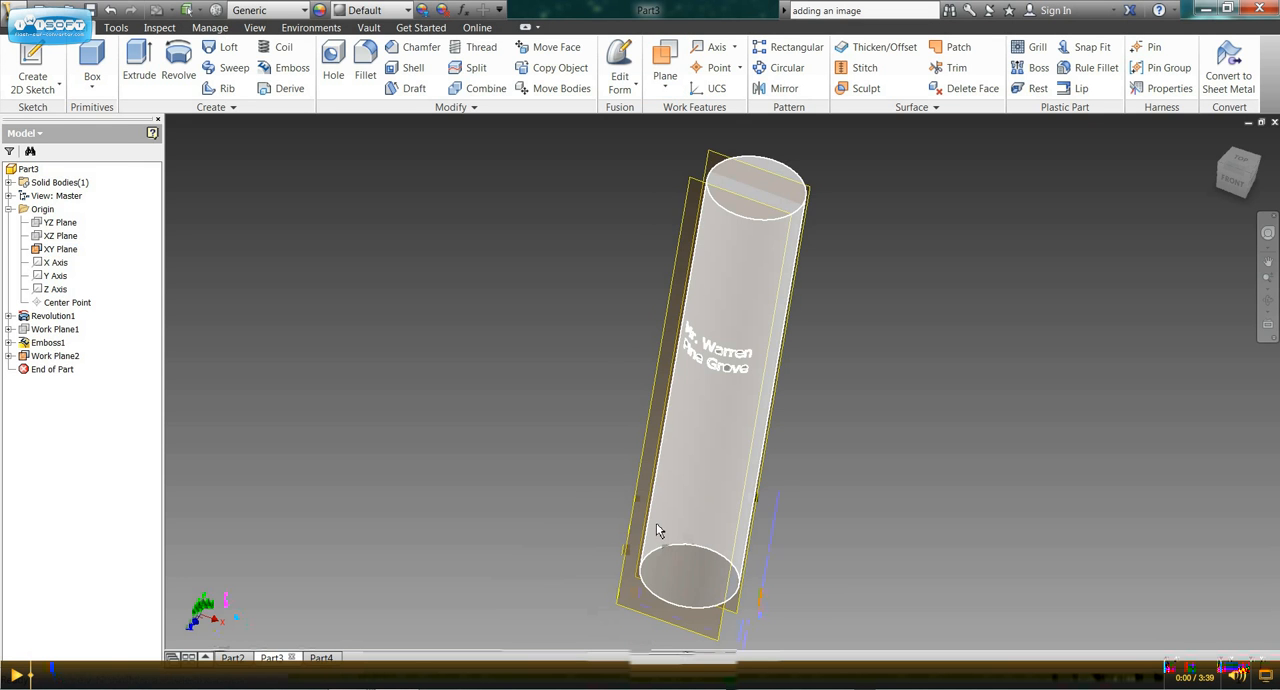
Start a sketch on the offset work plane in front of the cylinder and insert the Science Cougar.jpg image.
click(688, 188)
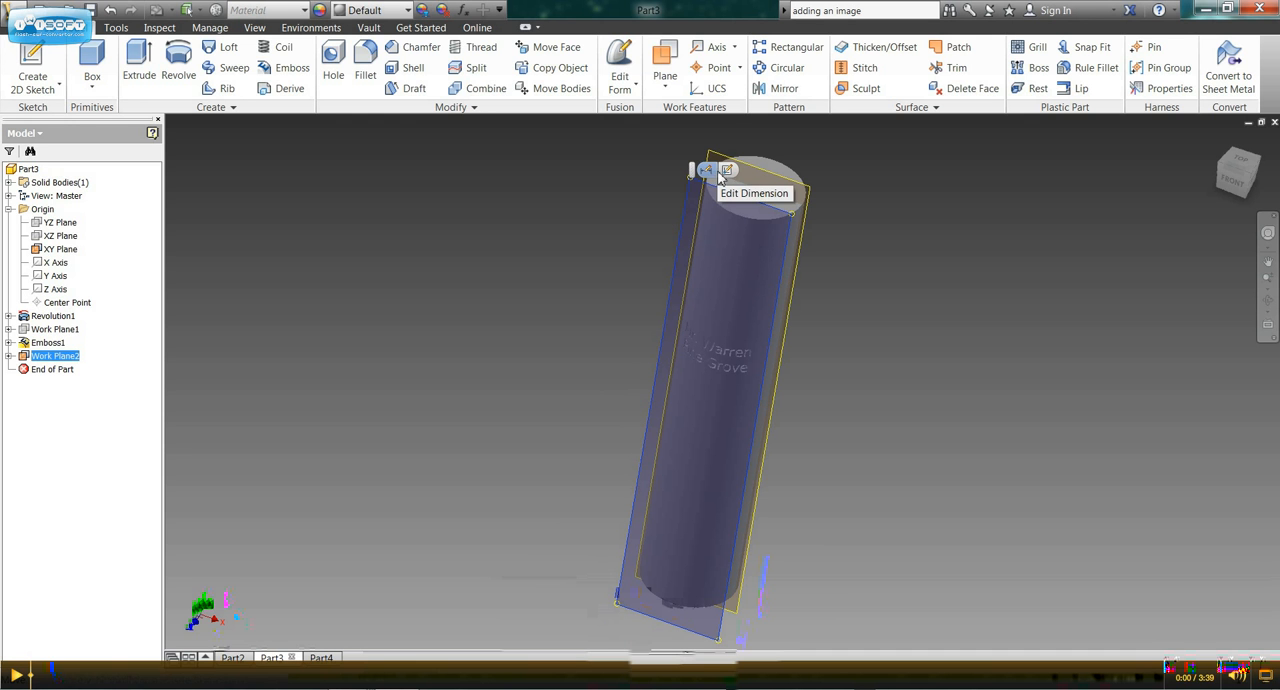
click(727, 174)
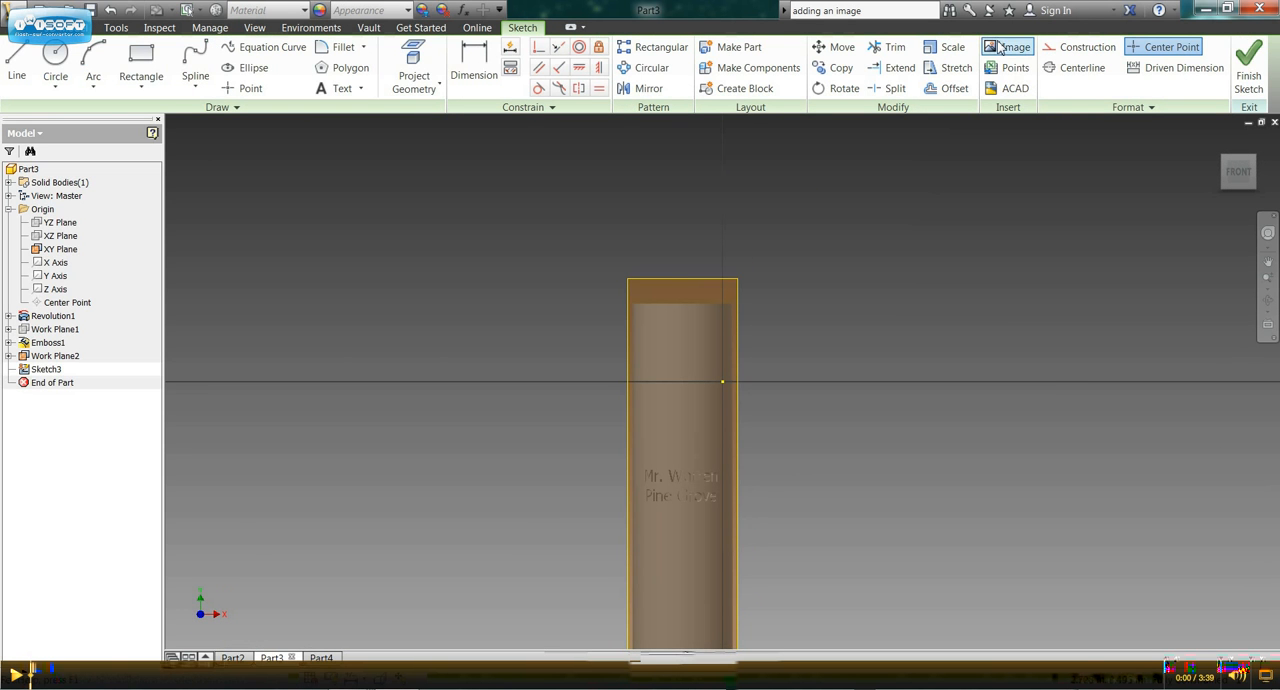
click(1010, 47)
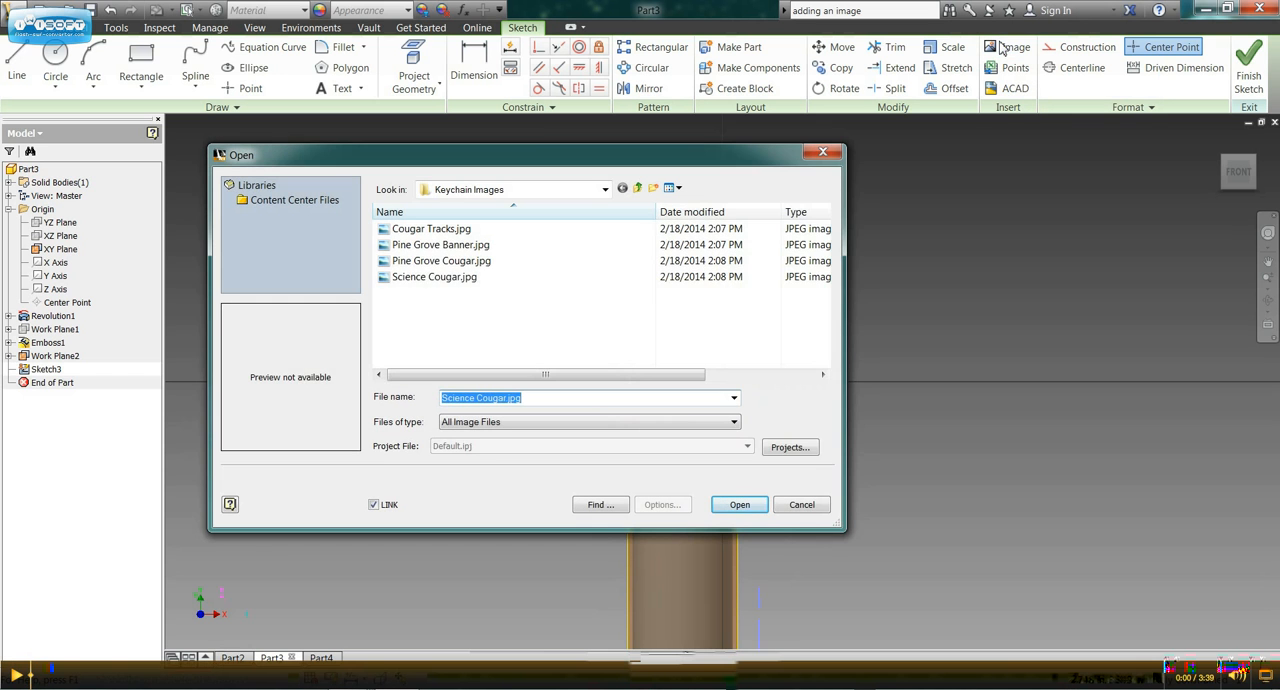
click(450, 277)
click(739, 505)
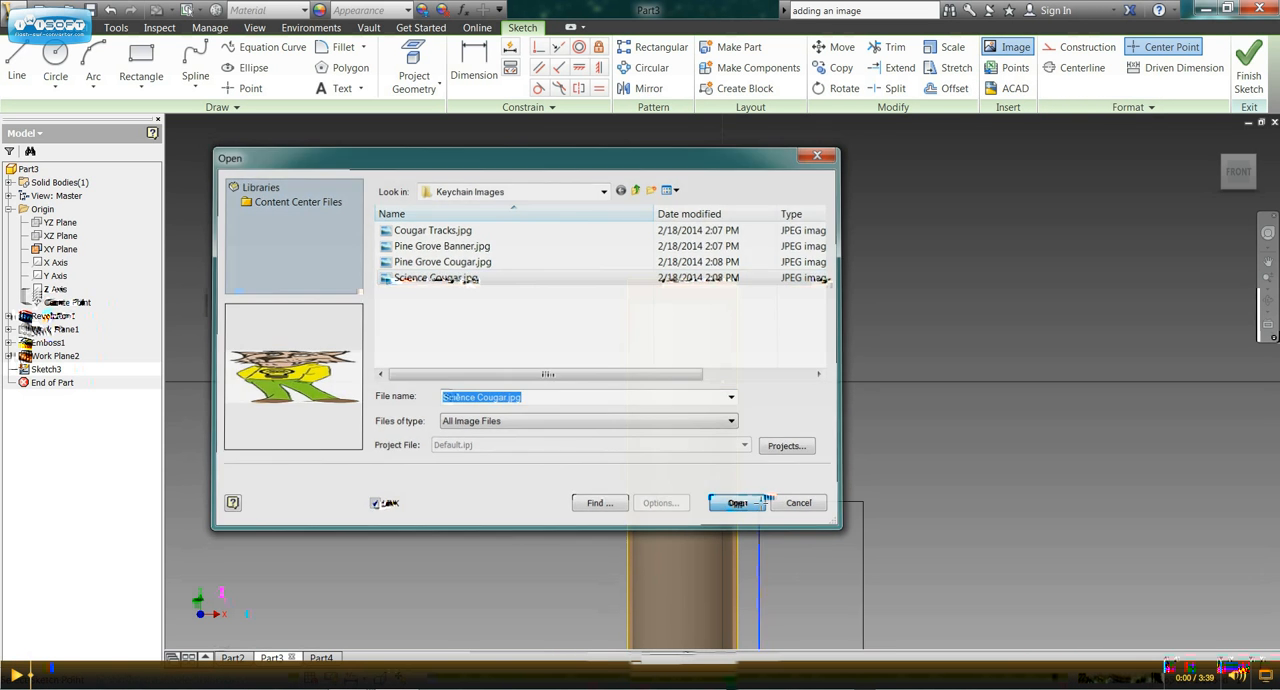
Place one copy of the cougar image over the cylinder just below the embossed text and finish the sketch.
click(633, 522)
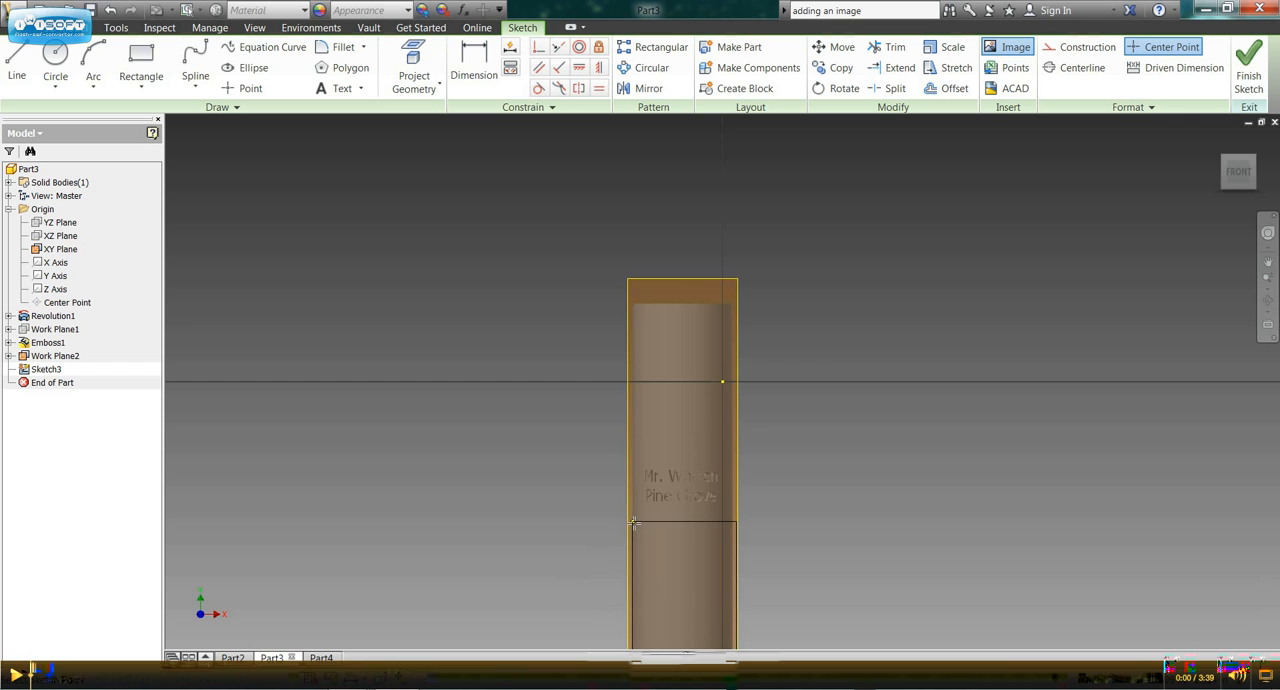
right_click(643, 527)
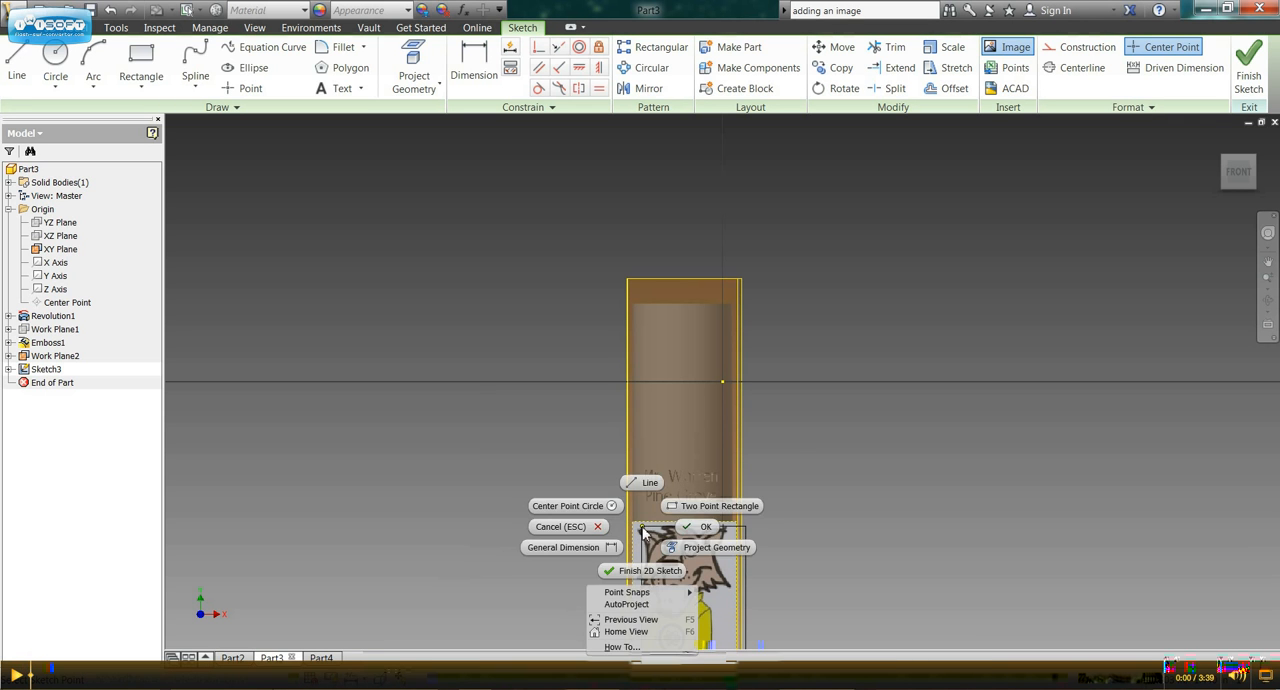
click(704, 528)
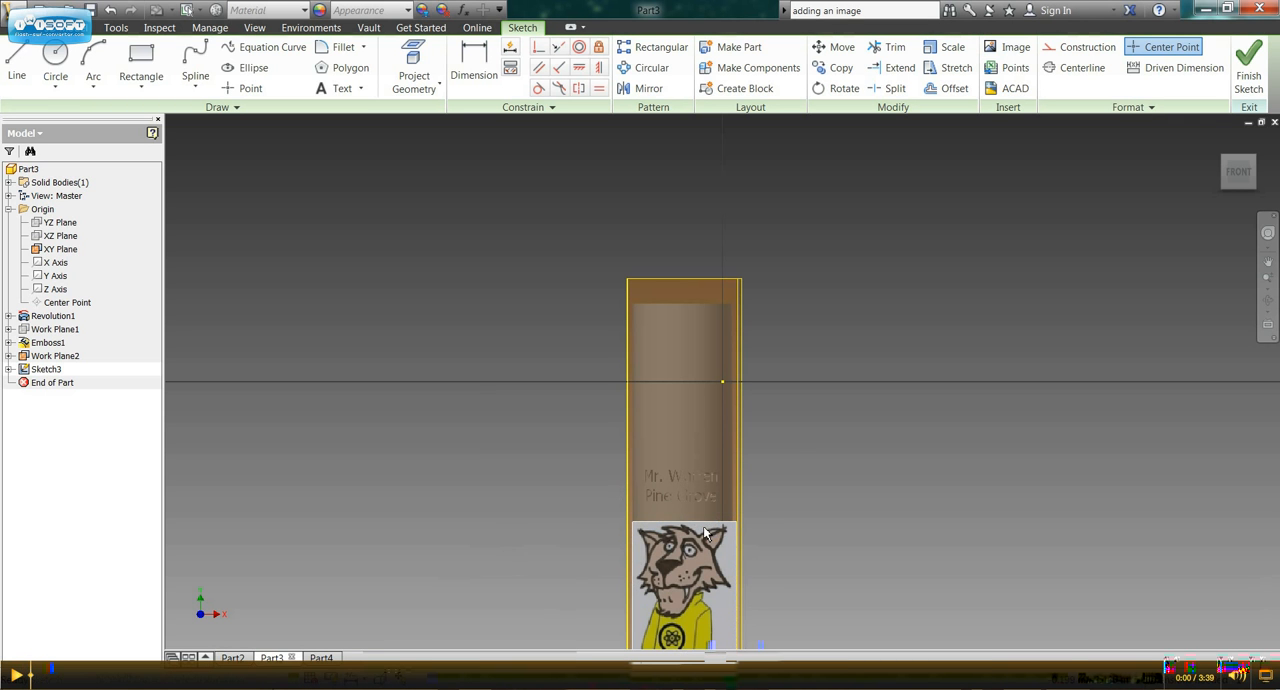
click(1249, 68)
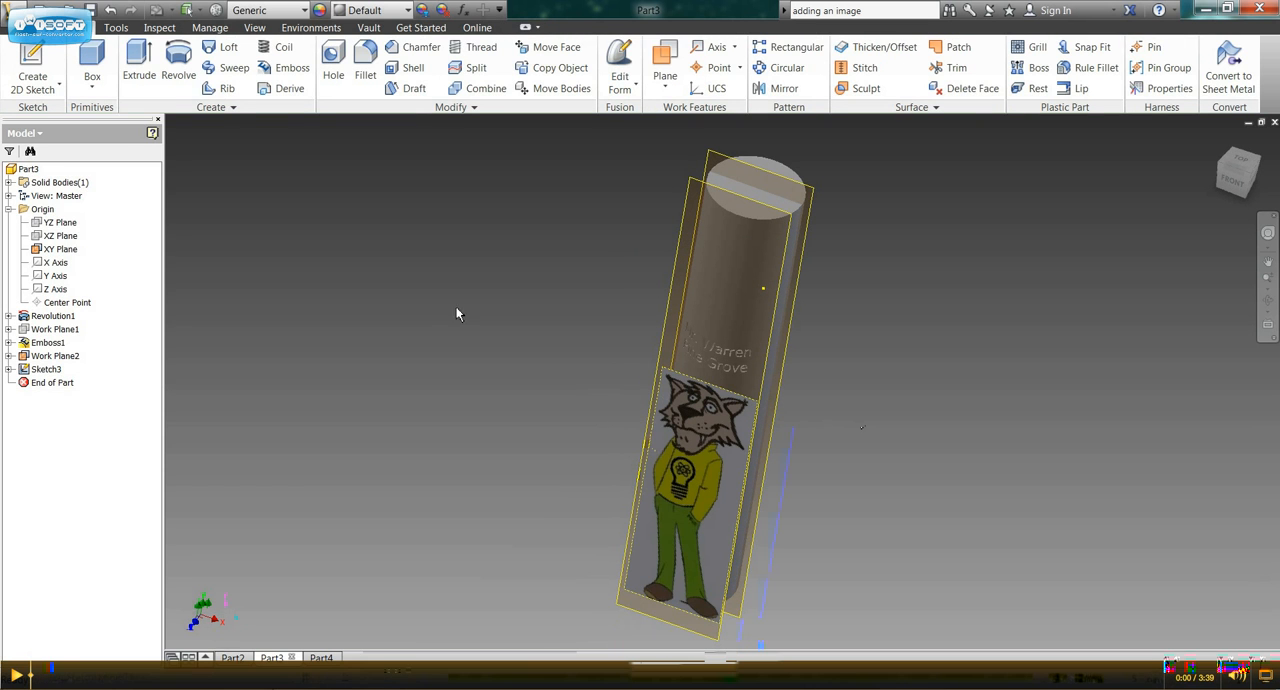
Apply the cougar image as a decal on the cylinder's curved face, with Wrap to Face and Chain Faces on.
click(233, 107)
click(140, 127)
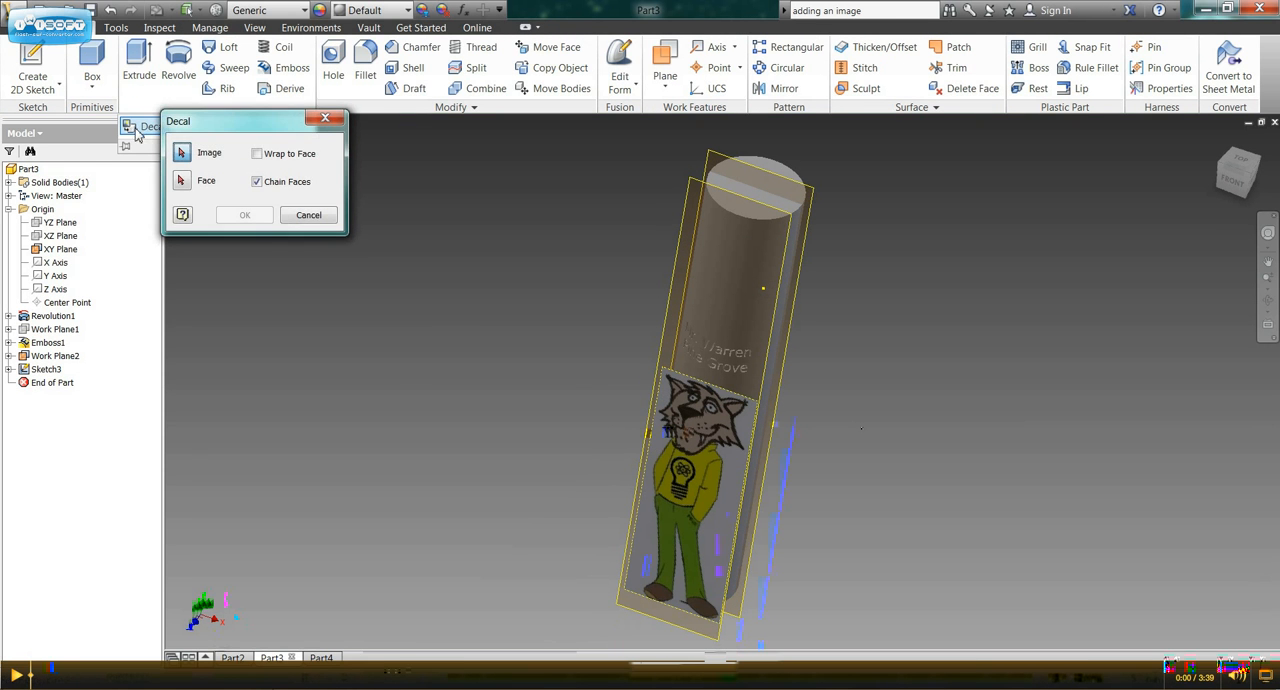
click(680, 450)
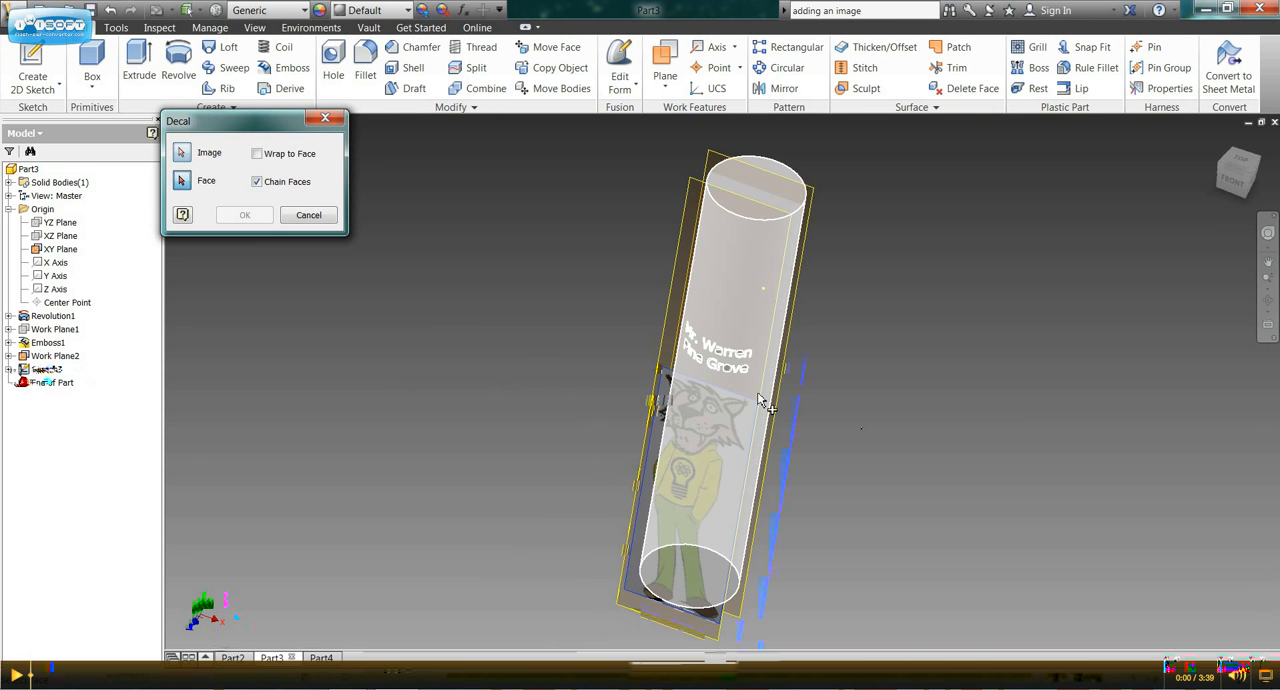
click(780, 352)
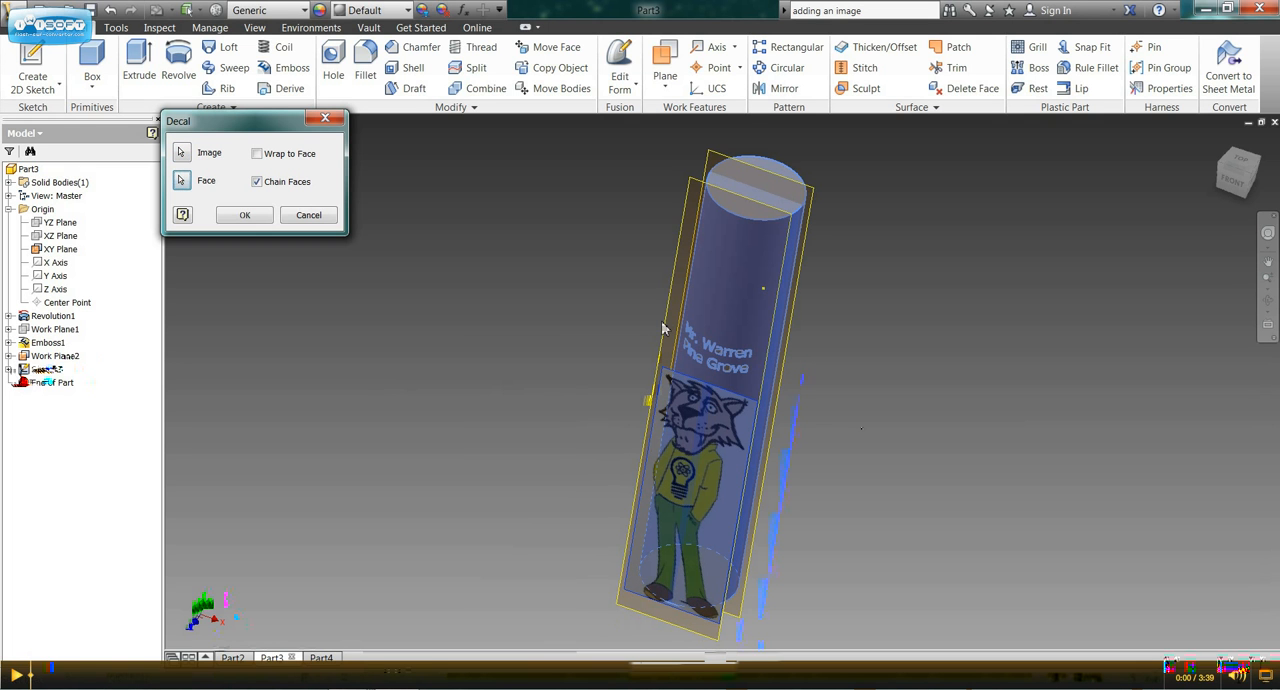
click(257, 155)
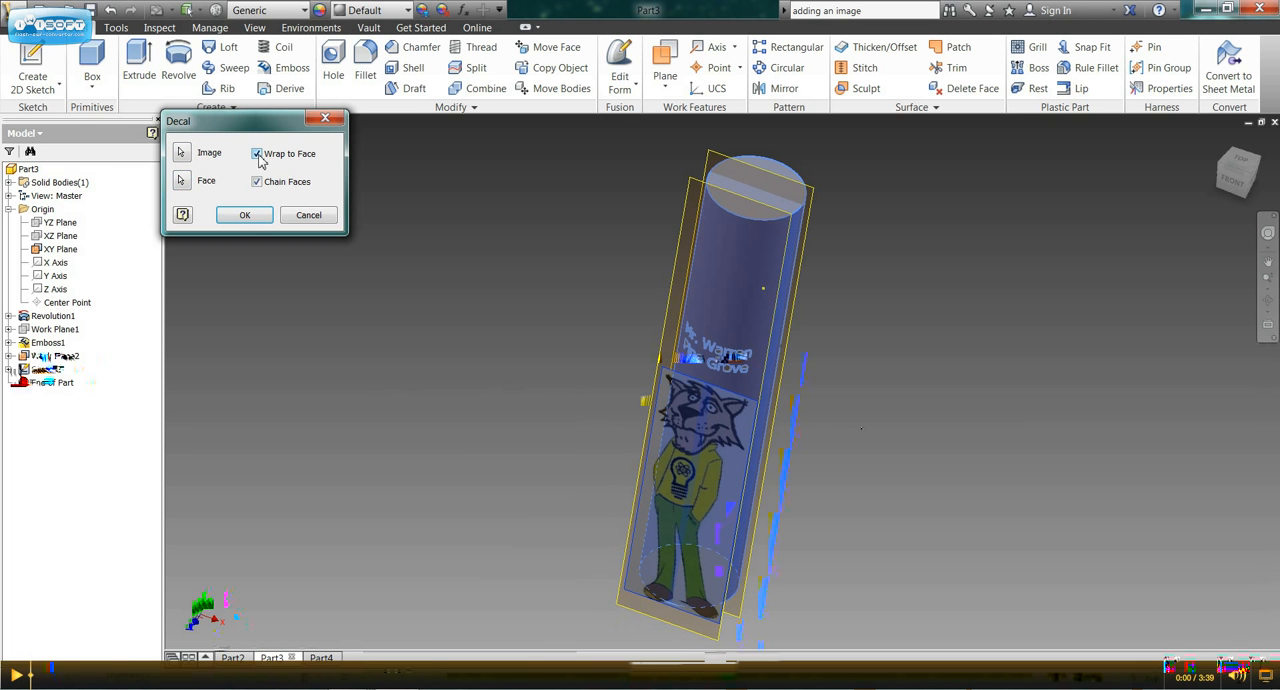
click(245, 217)
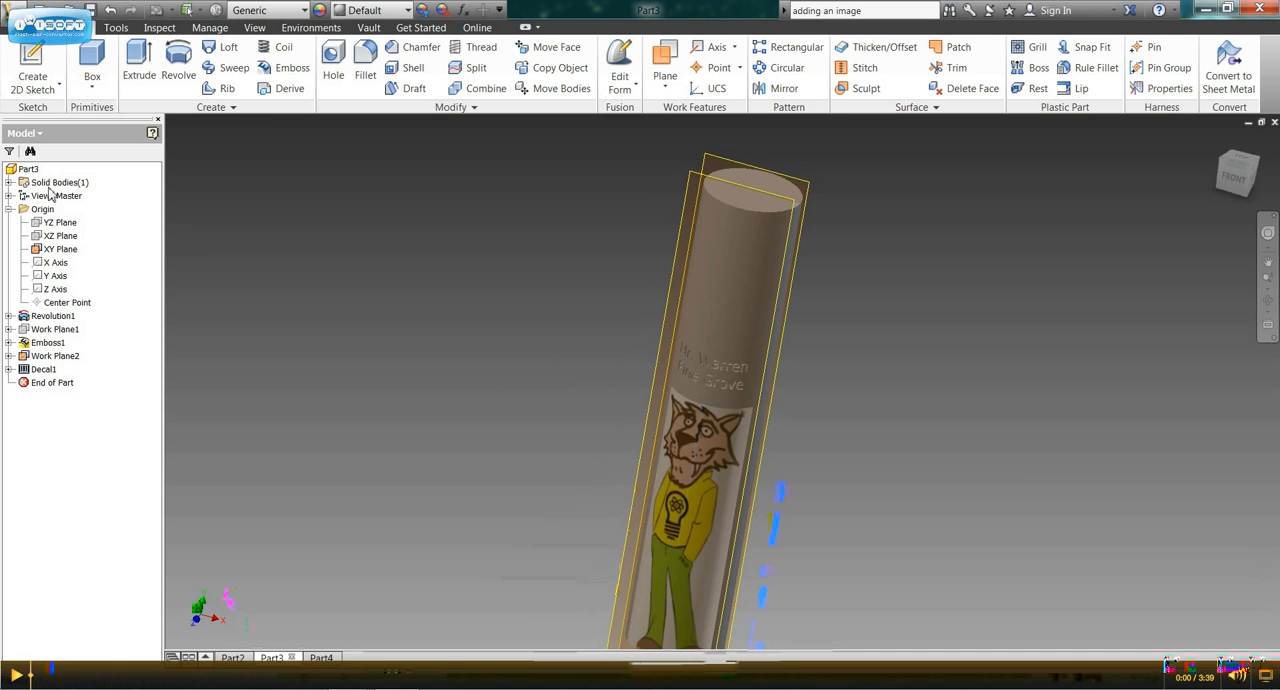
Hide the XY Plane and the offset work plane in front of the cylinder.
right_click(67, 256)
click(110, 334)
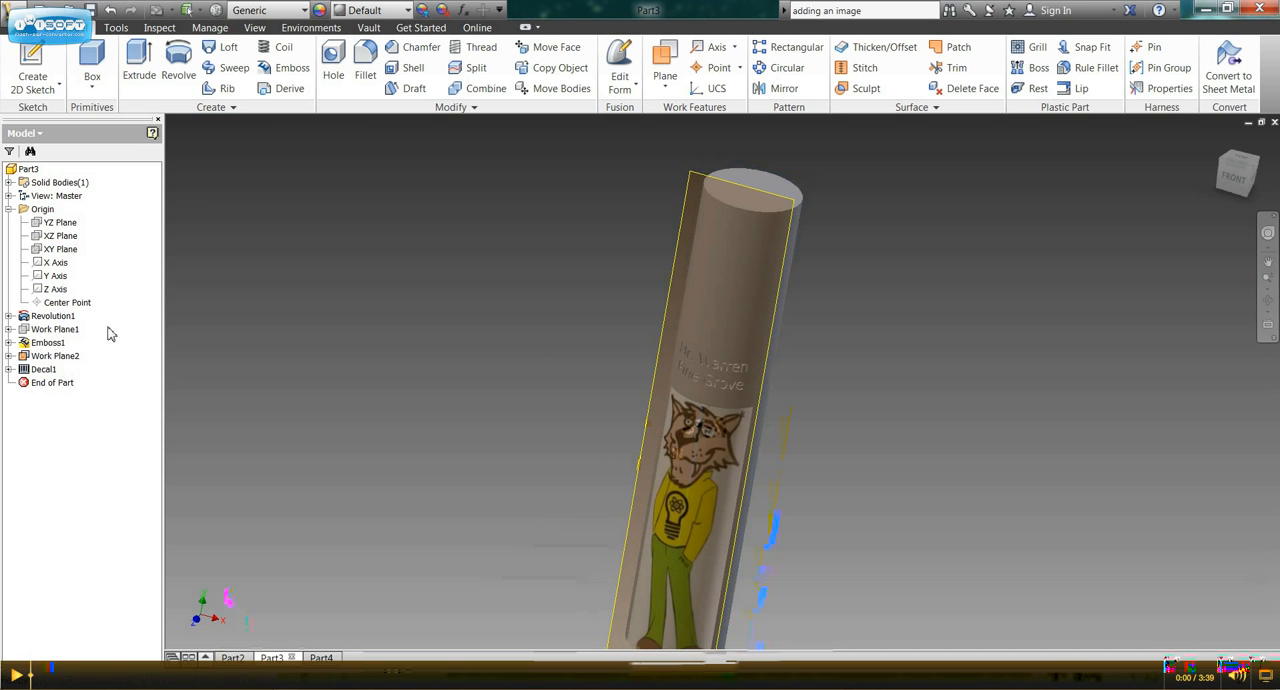
right_click(690, 179)
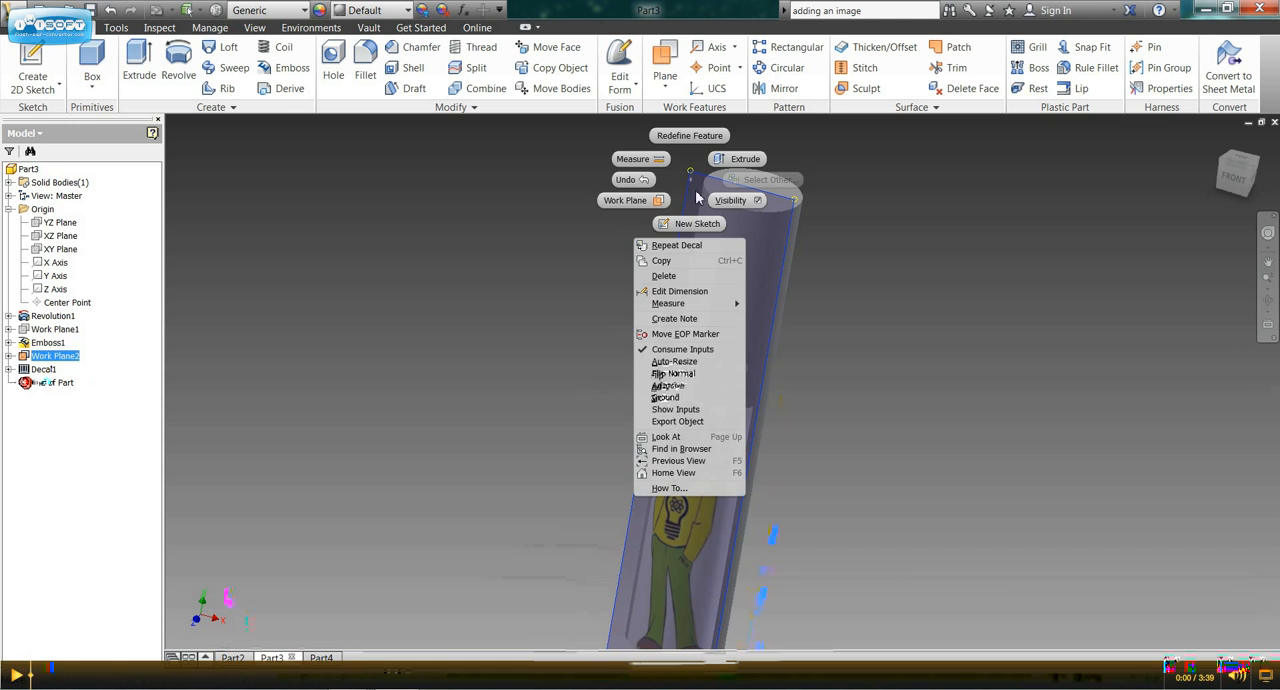
click(728, 201)
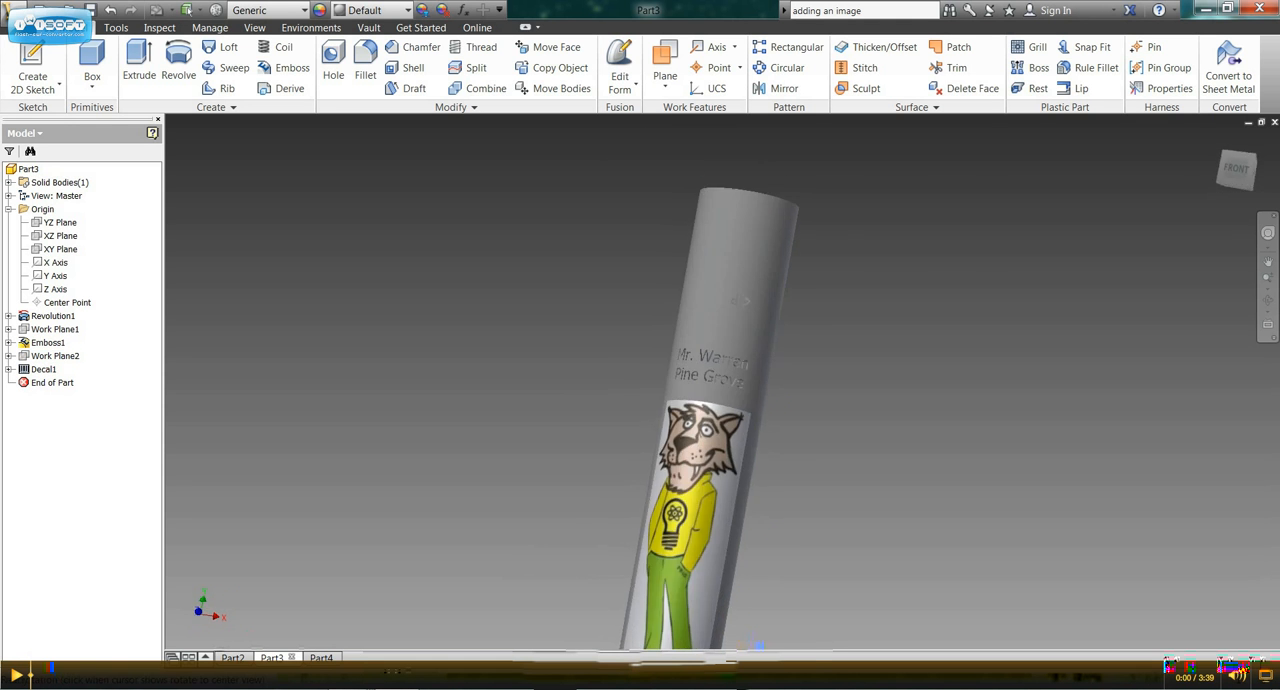
mouse_move(758, 306)
shift+middle_down()
mouse_move(750, 326)
mouse_move(757, 309)
shift+middle_up()
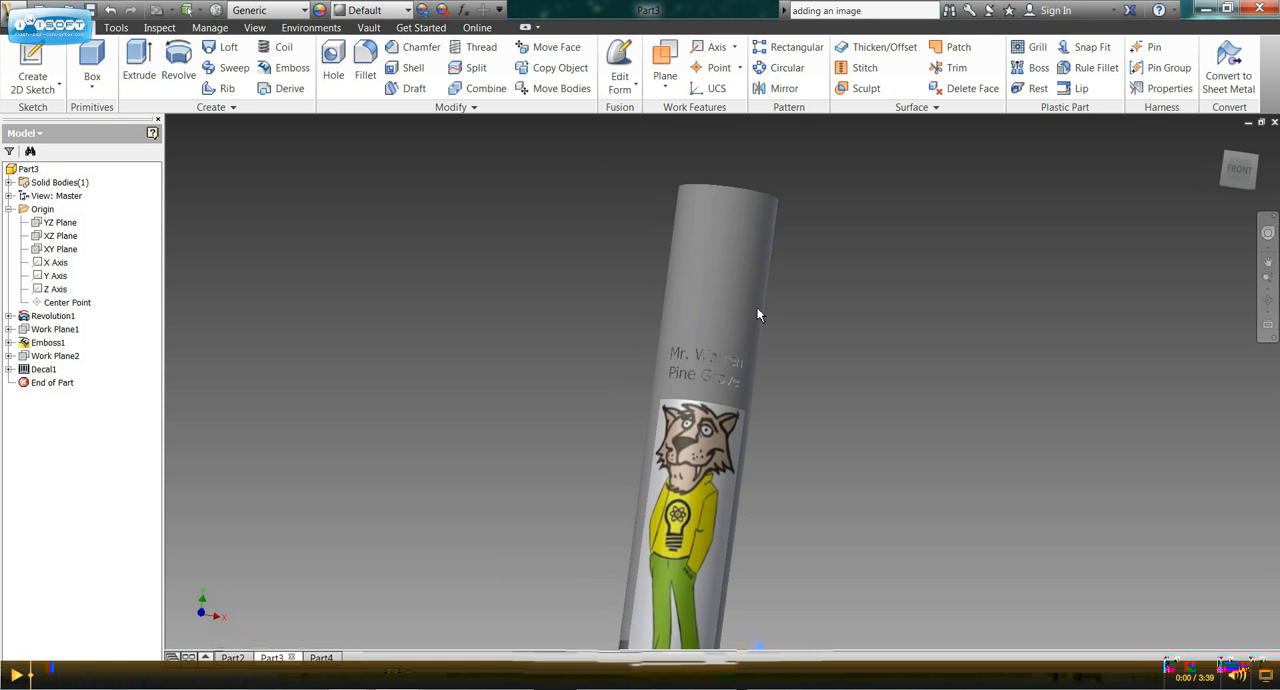
middle_drag(734, 510, 733, 465)
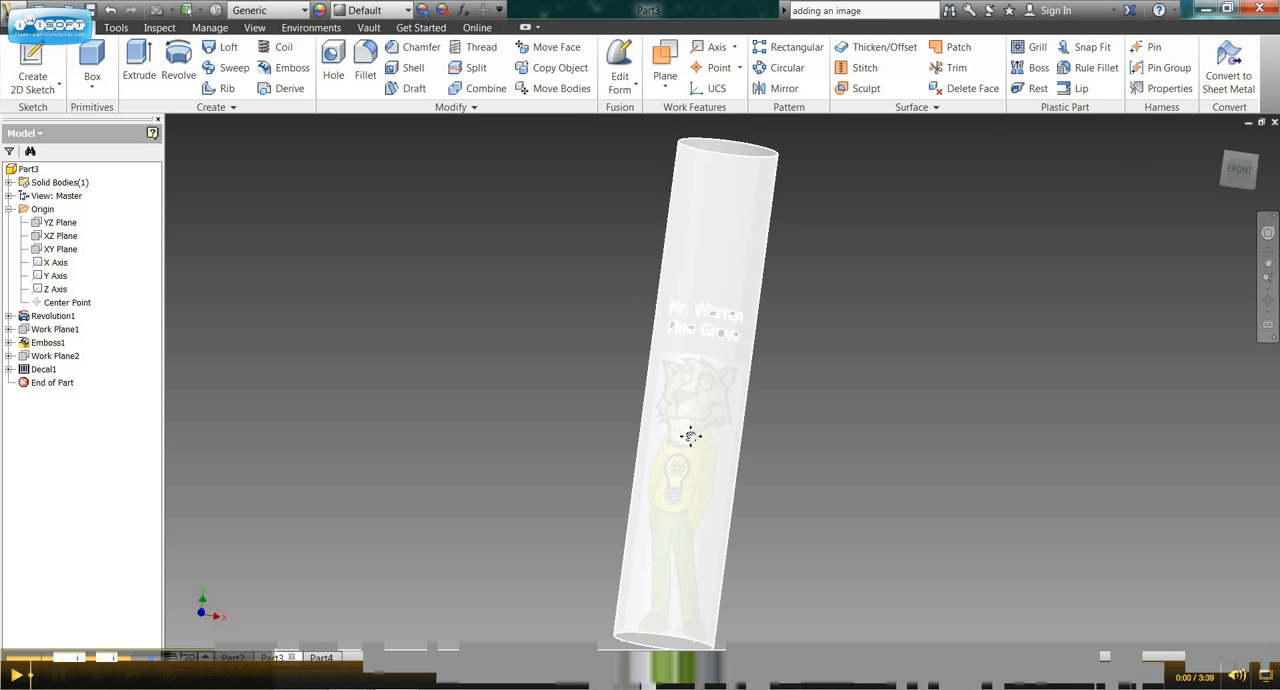
middle_drag(635, 387, 629, 400)
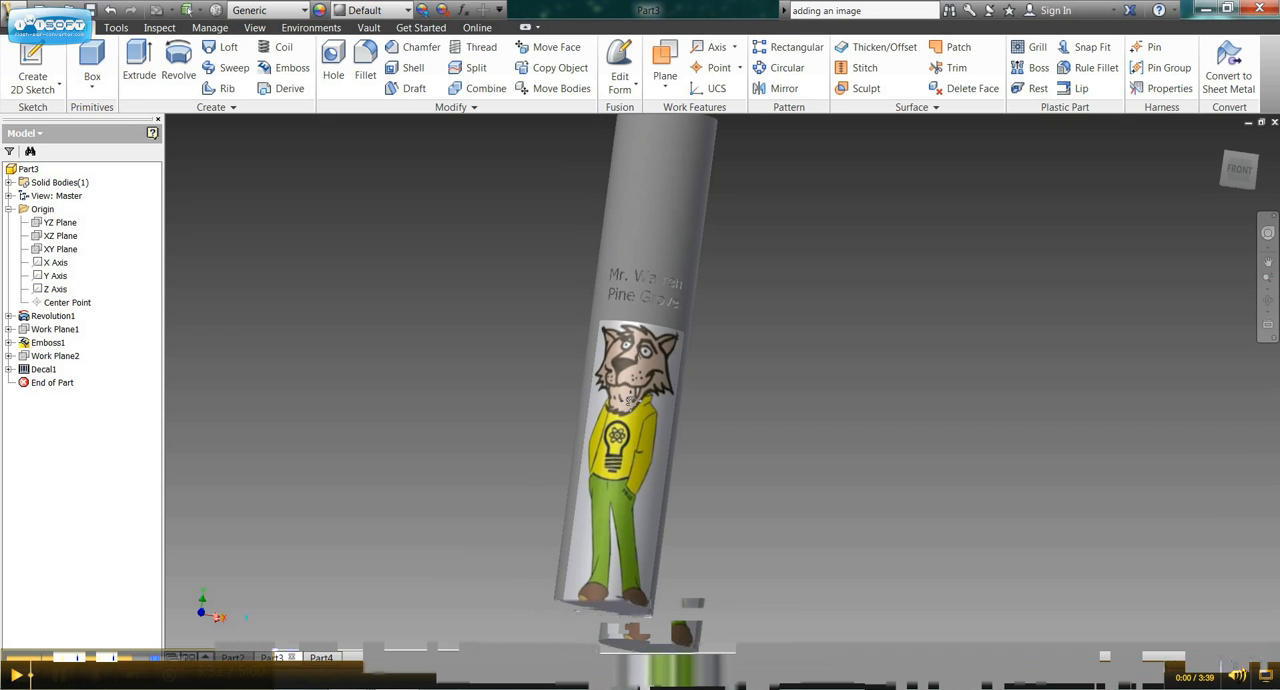
middle_drag(631, 387, 621, 412)
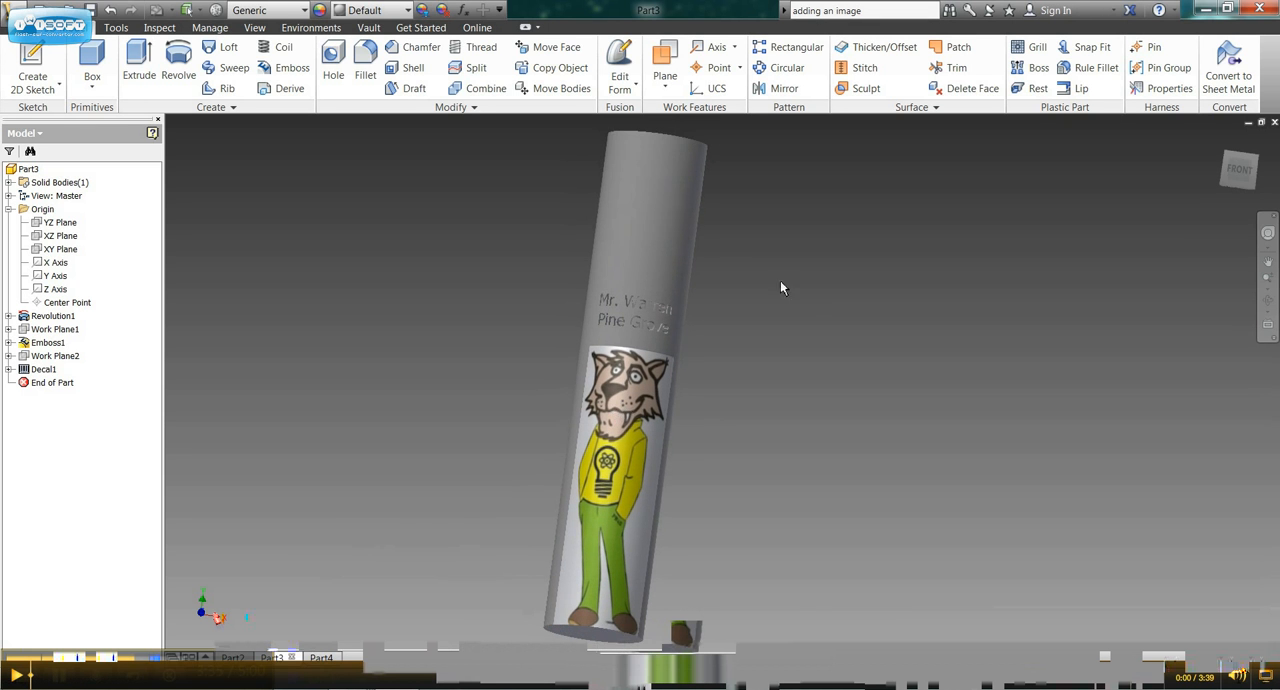